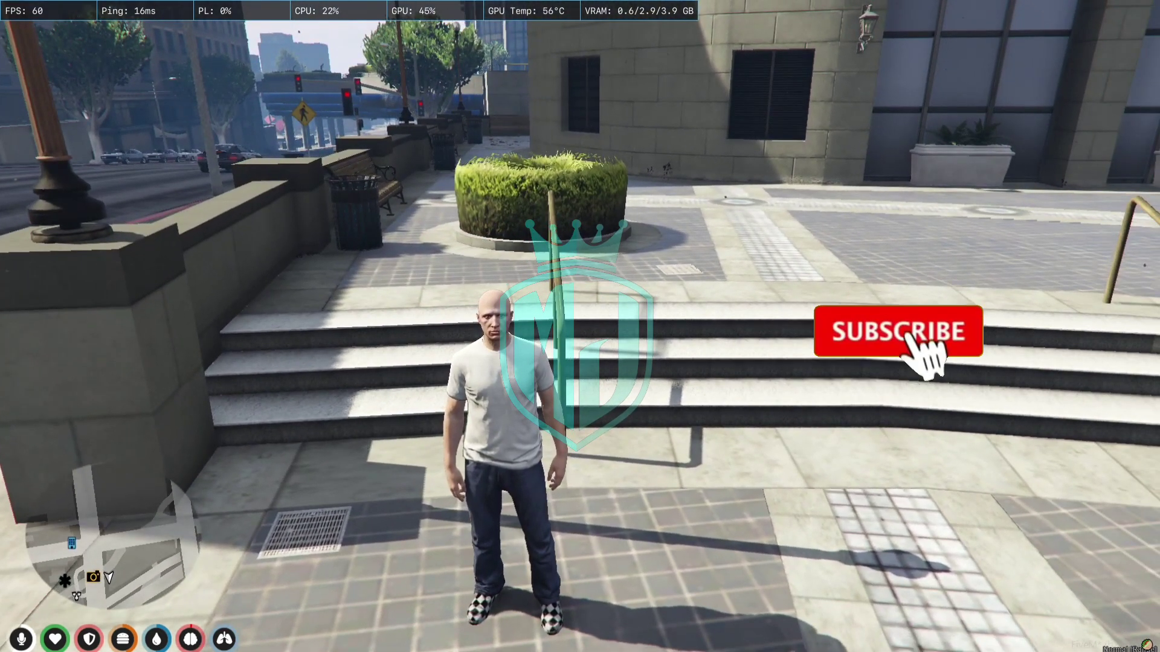
# Download the wizard-blips repository as a ZIP from GitHub and extract wizard-blips-main into resources
pyautogui.press('super')
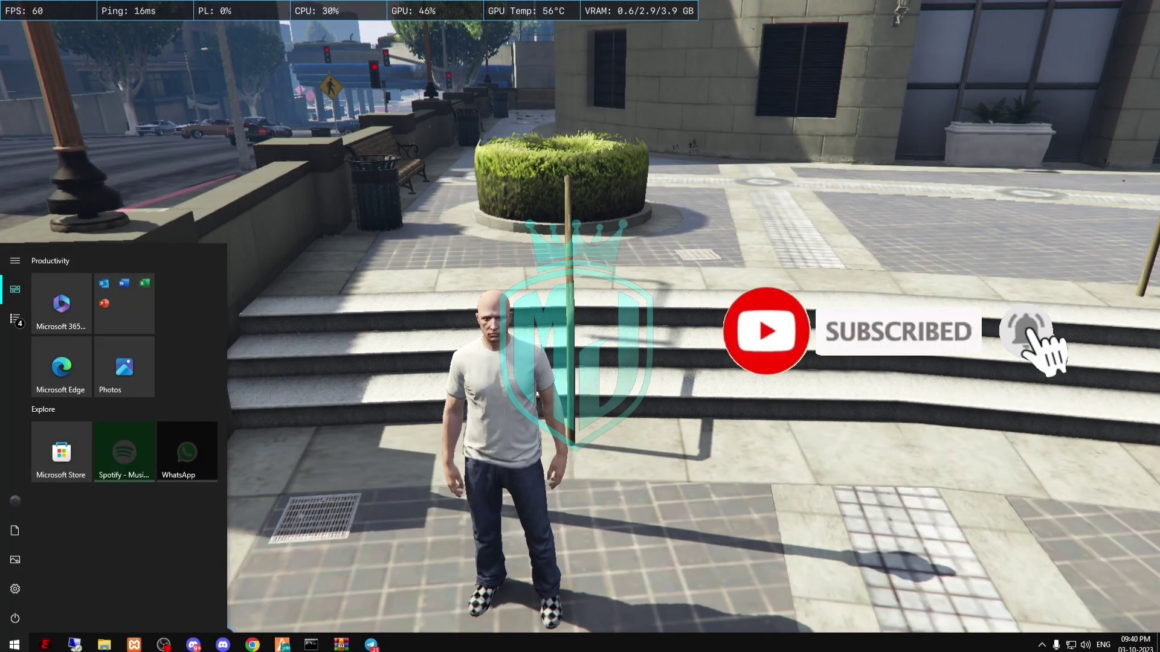
pyautogui.click(252, 644)
pyautogui.click(724, 206)
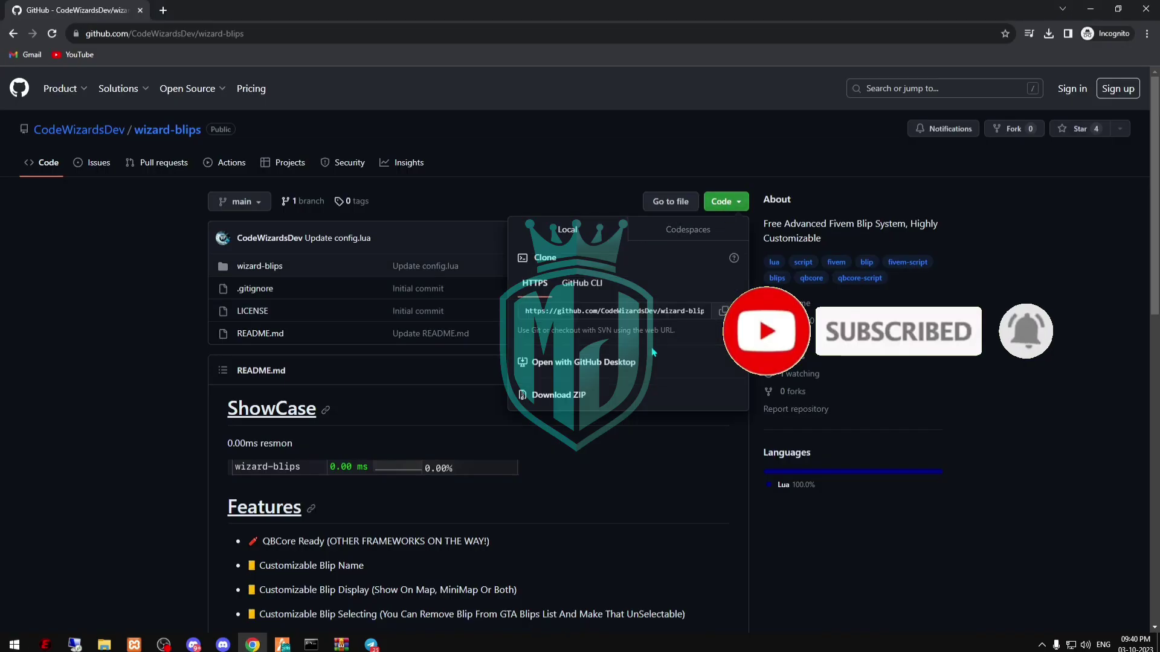
pyautogui.click(559, 395)
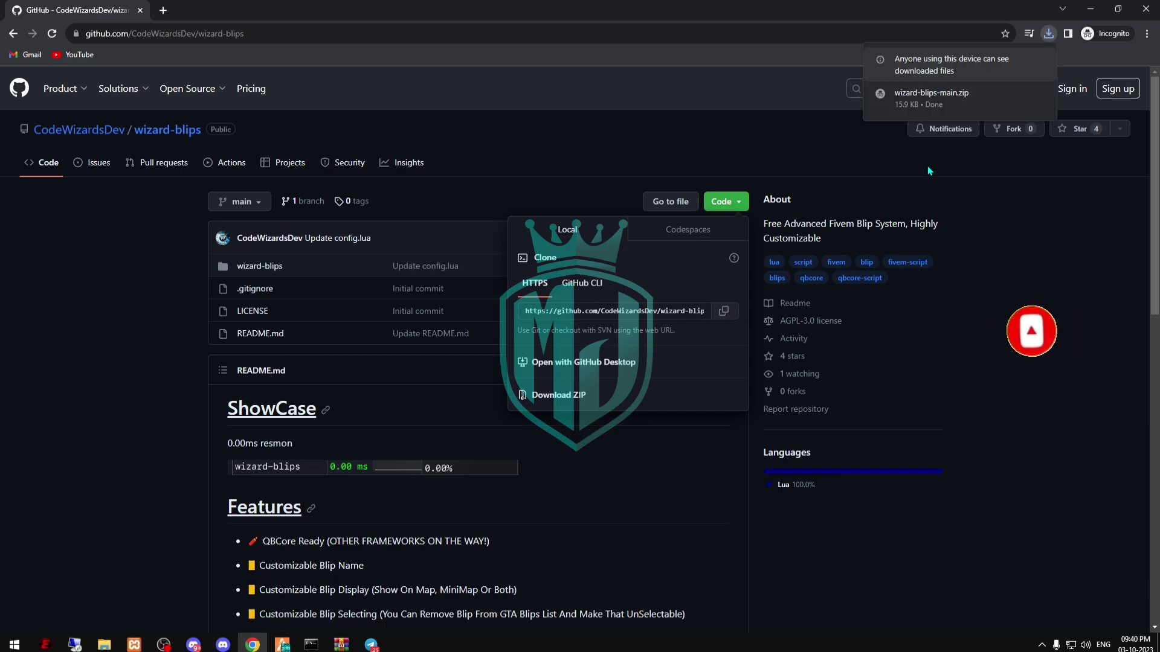
pyautogui.click(921, 97)
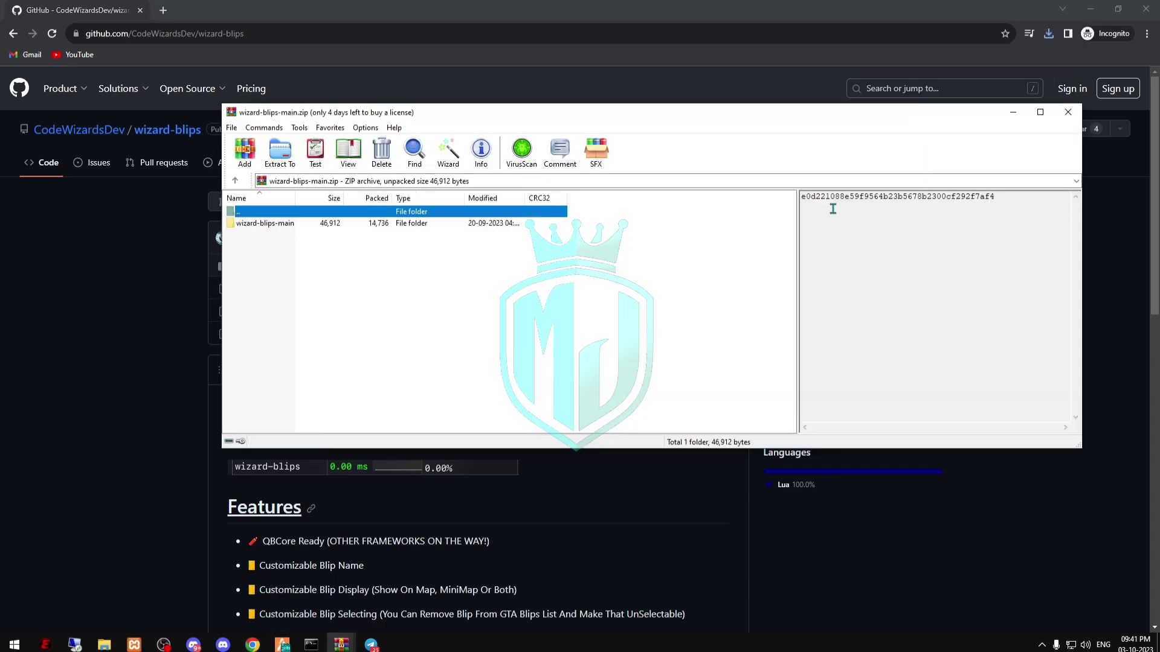
pyautogui.click(445, 228)
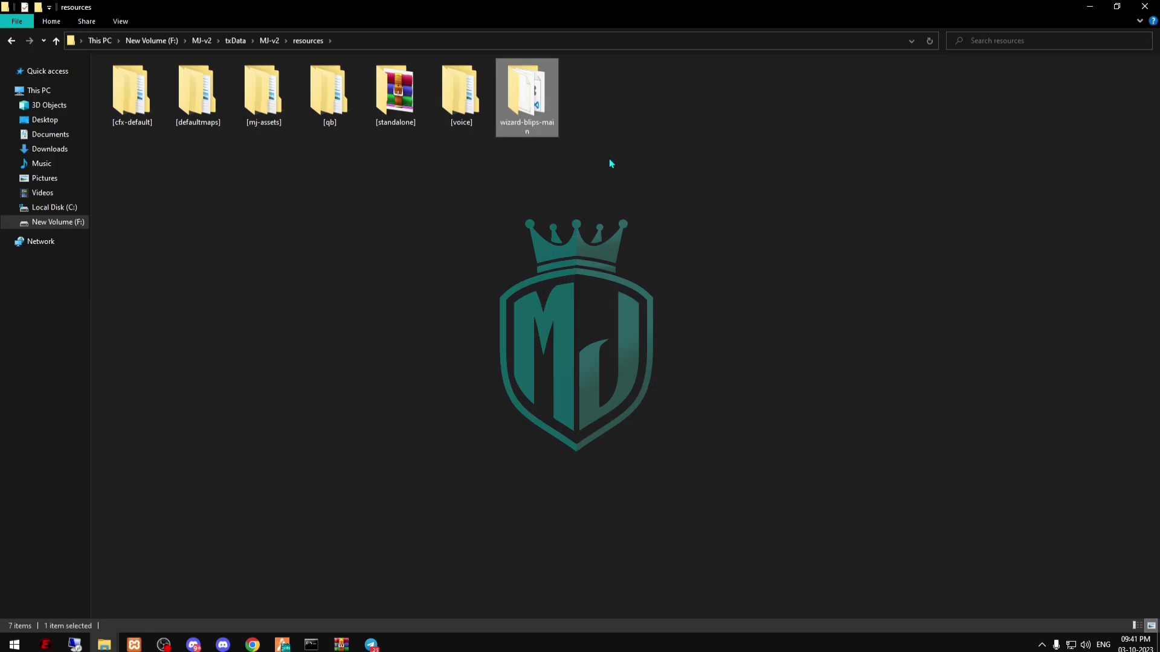
# Rename the wizard-blips-main folder to wizard-blips
pyautogui.press('F2')
pyautogui.press('End')
pyautogui.press('BackSpace')
pyautogui.press('BackSpace')
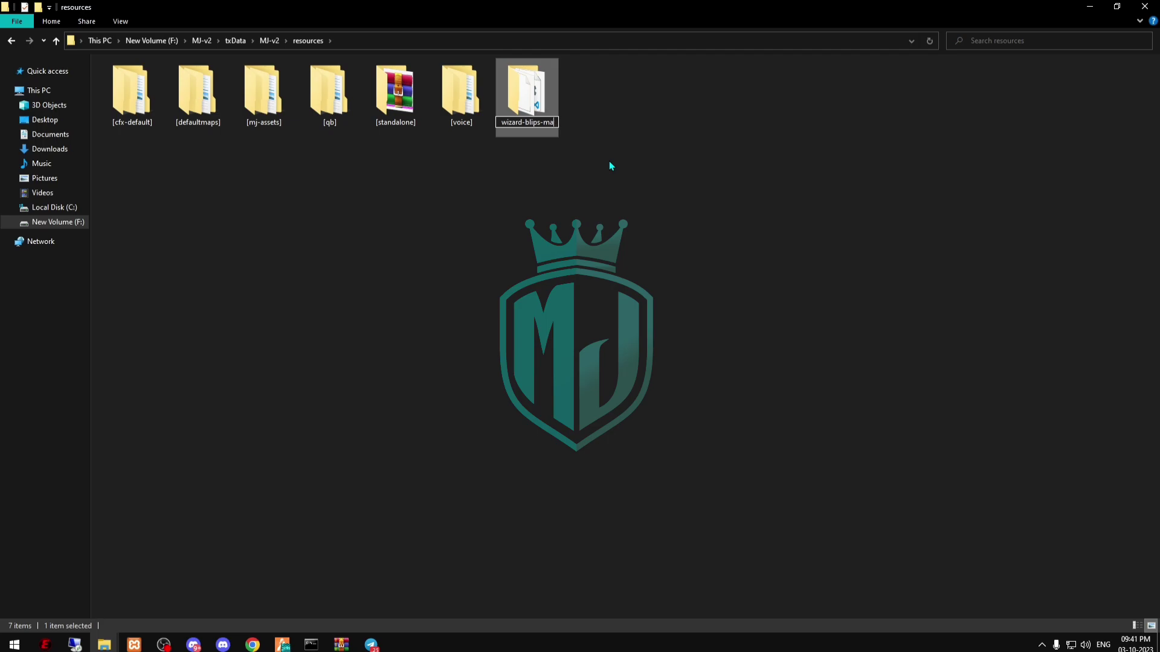
pyautogui.press('BackSpace')
pyautogui.press('BackSpace')
pyautogui.press('BackSpace')
pyautogui.press('Return')
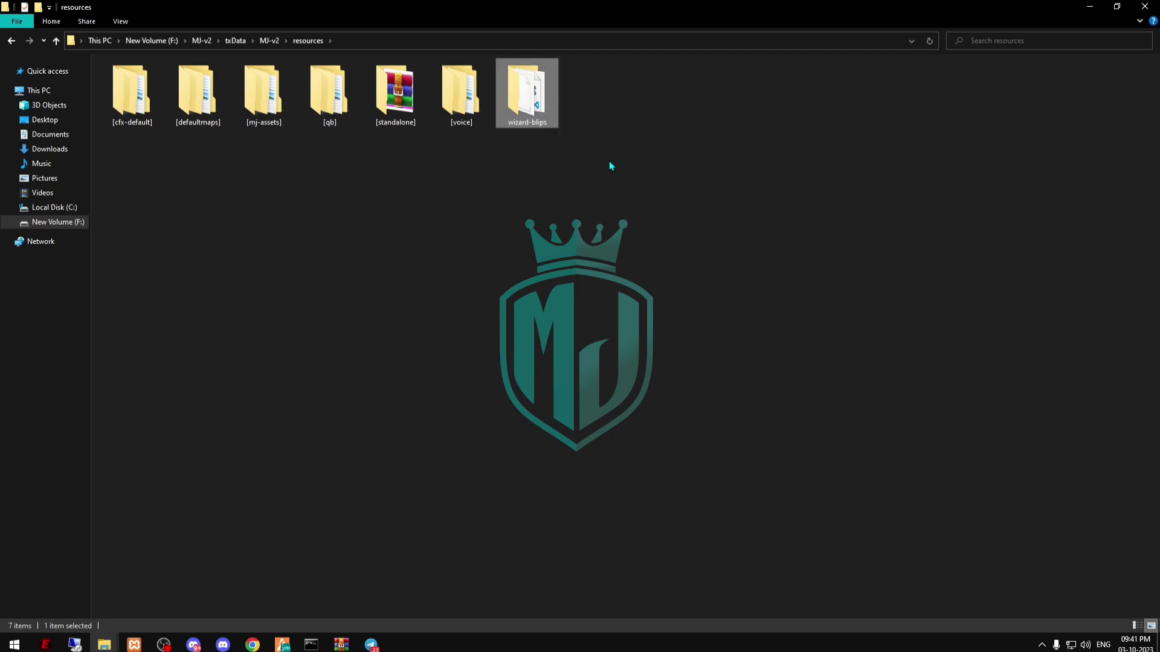
# Move the nested folder's contents up a level and open config.lua in VS Code
pyautogui.doubleClick(527, 96)
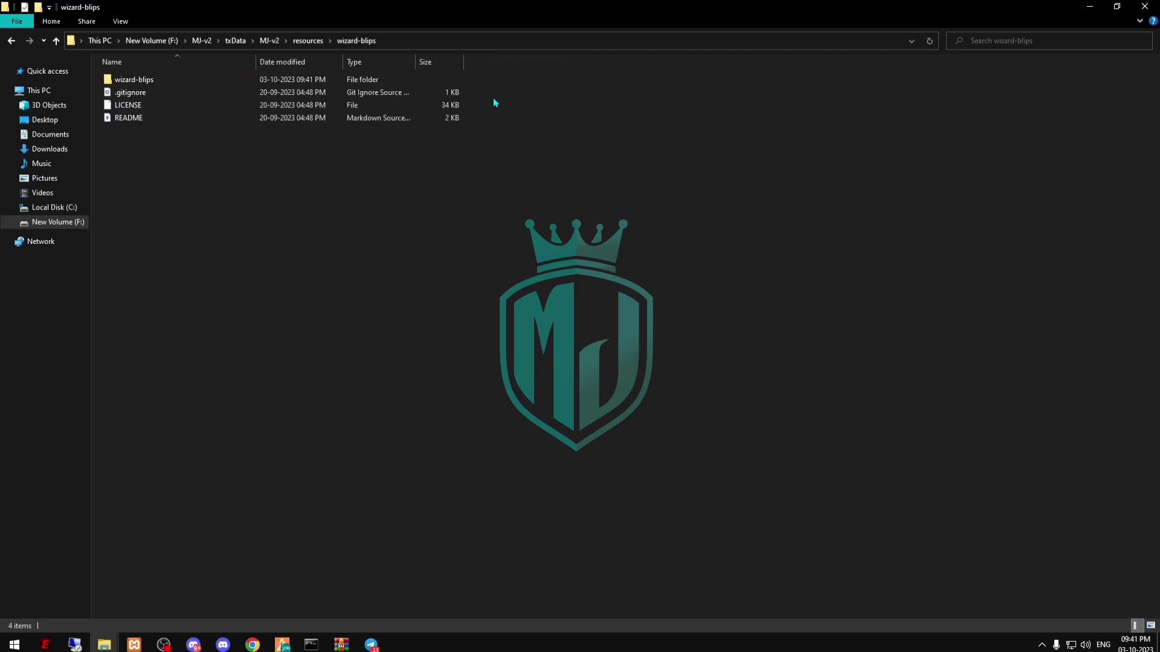
pyautogui.click(227, 84)
pyautogui.moveTo(235, 81); pyautogui.dragTo(307, 41)
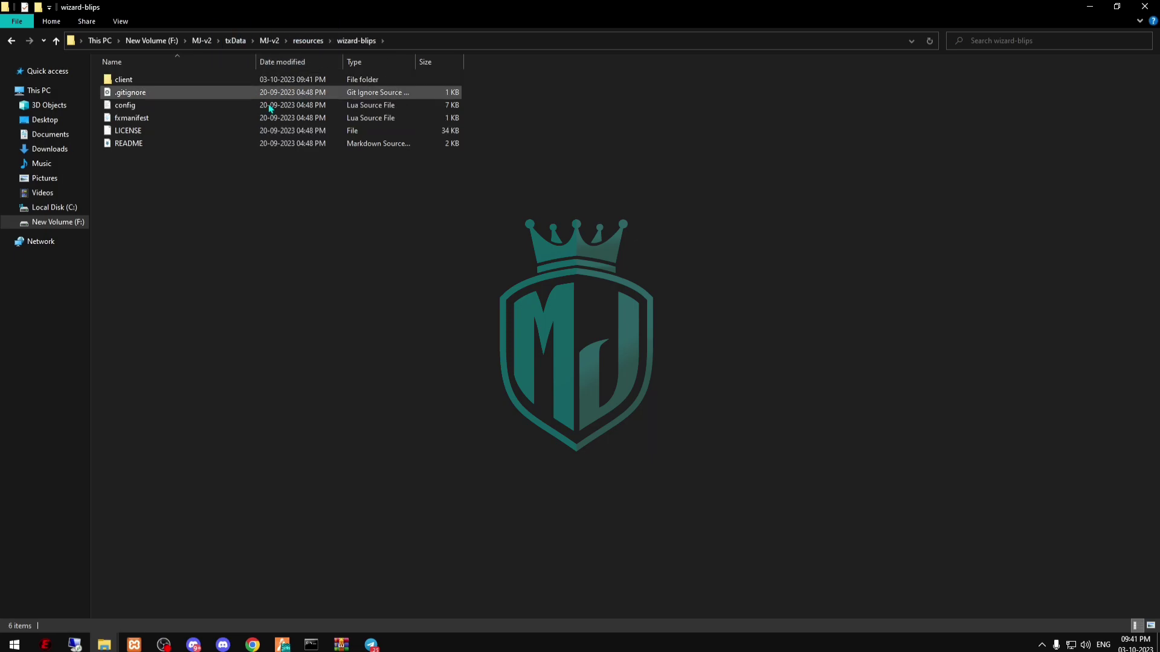
pyautogui.doubleClick(223, 104)
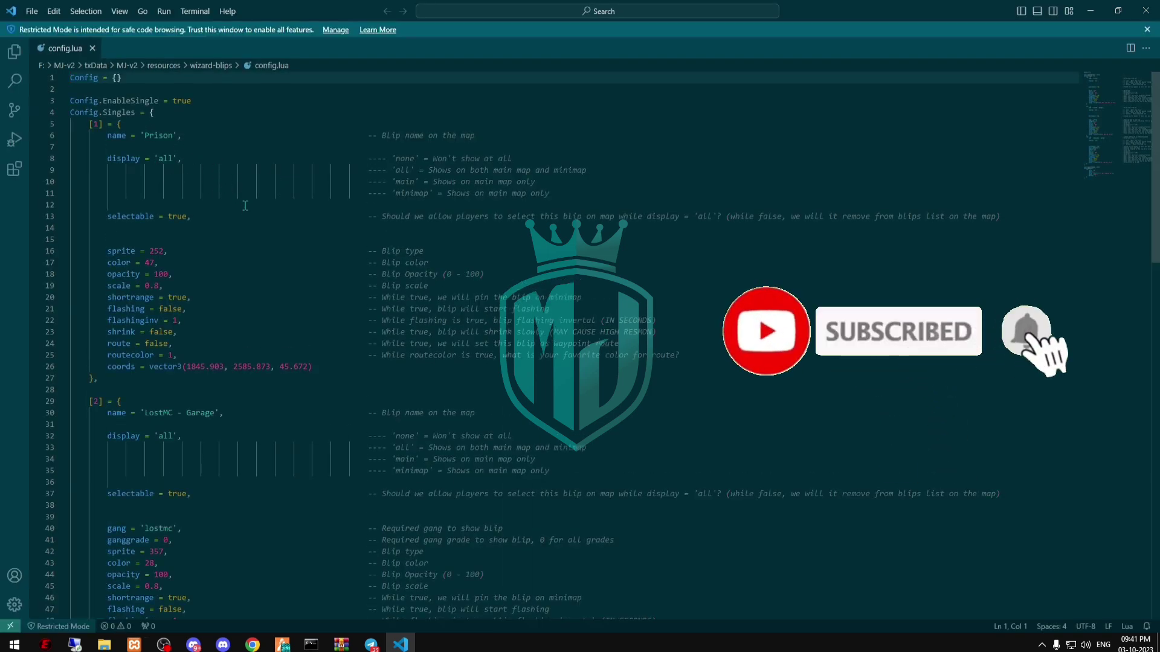
# Scroll through config.lua to review the blip definitions
pyautogui.scroll(-15, 261, 295)
pyautogui.scroll(-5, 261, 295)
pyautogui.scroll(12, 272, 314)
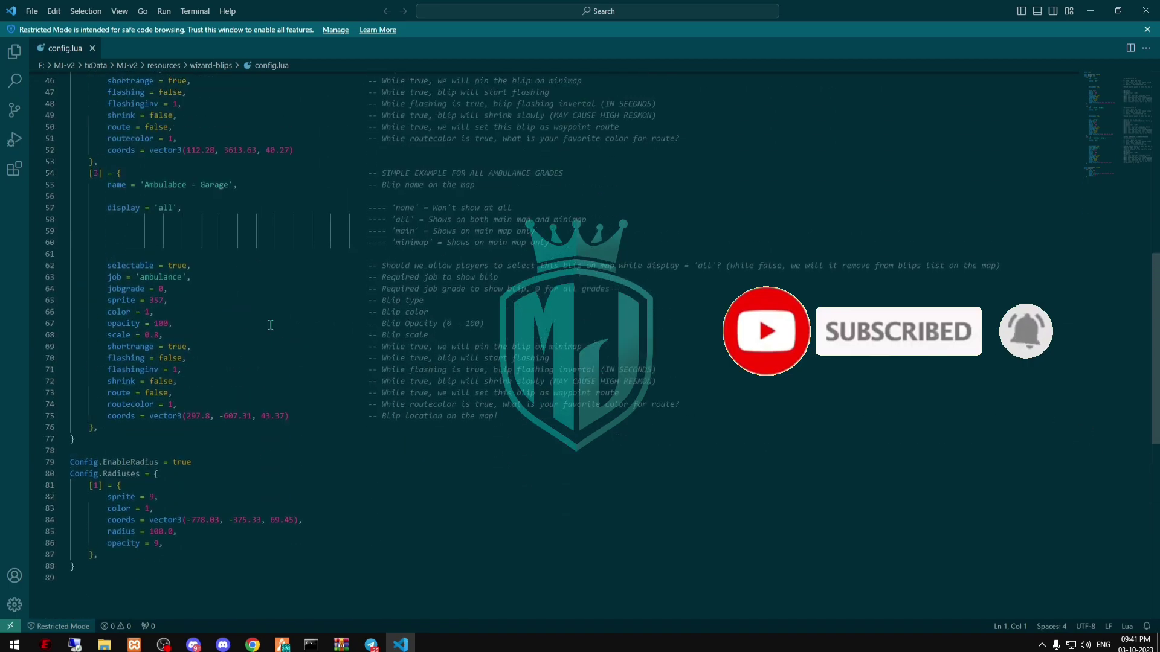
pyautogui.scroll(8, 288, 338)
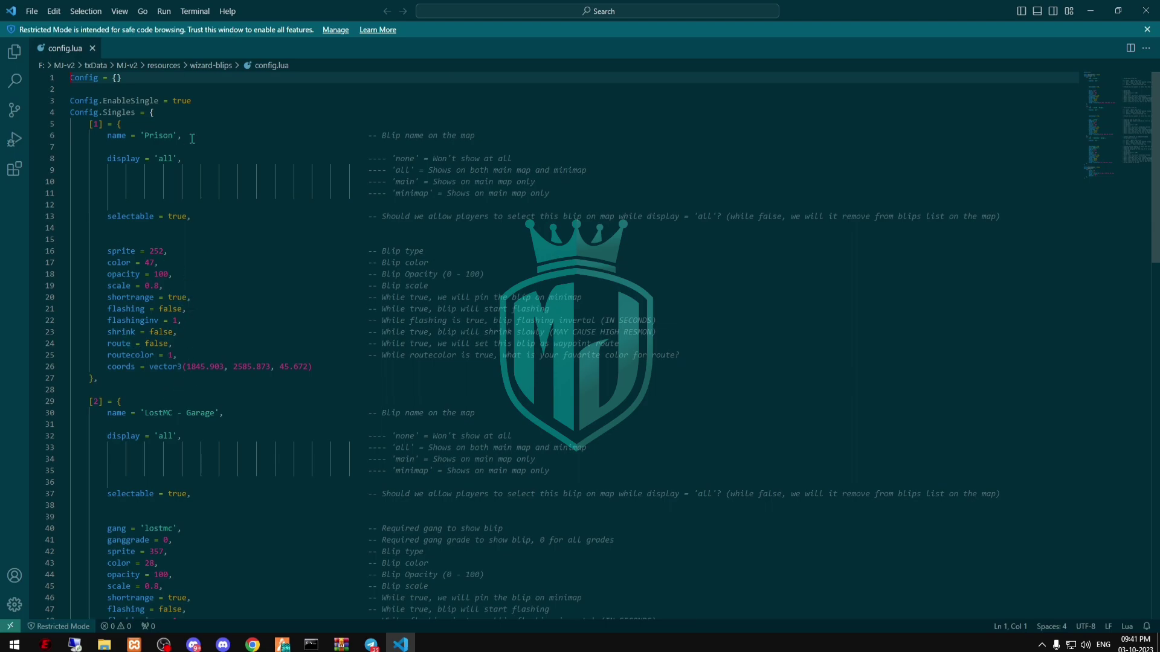
pyautogui.scroll(-20, 209, 134)
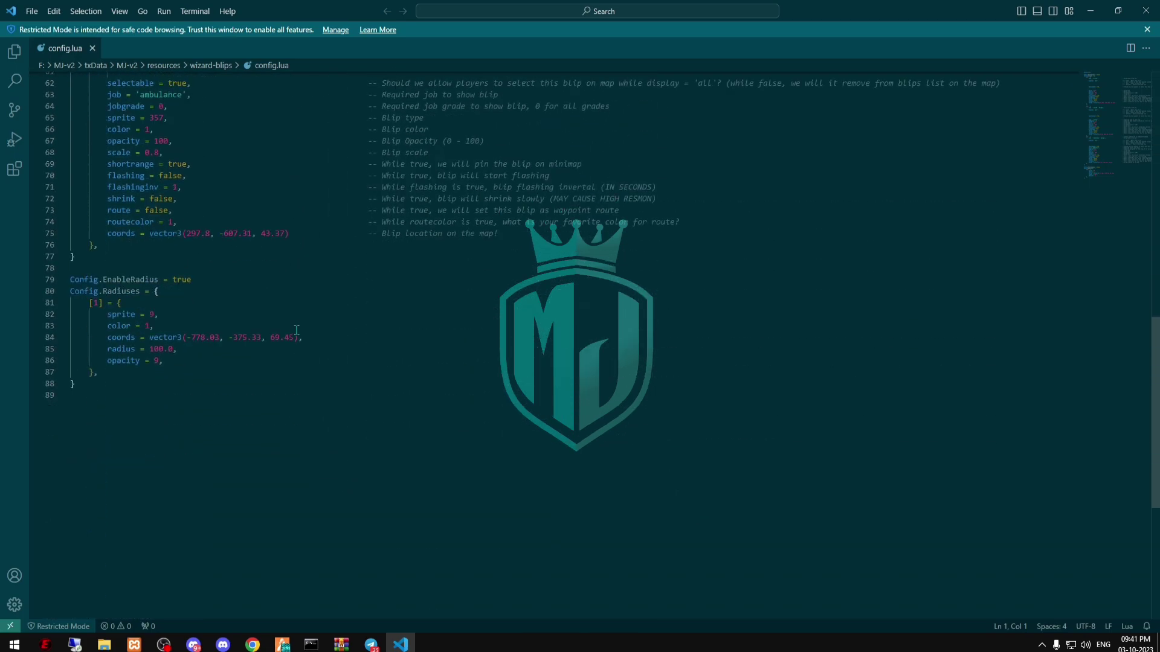
pyautogui.scroll(20, 435, 447)
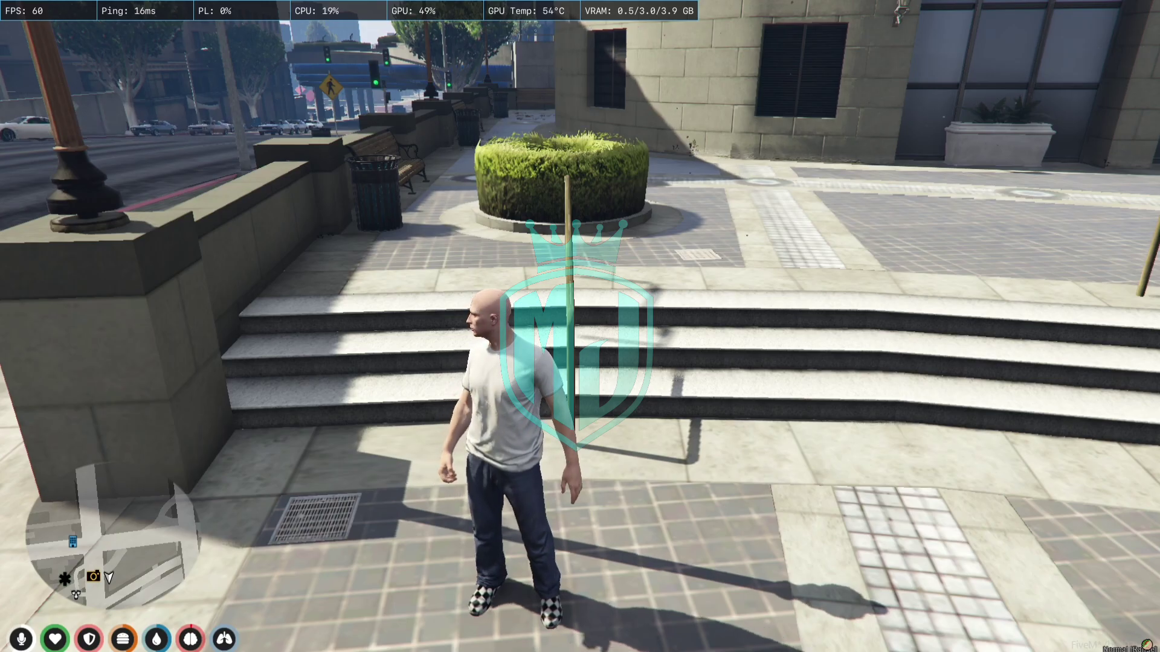
# Run refresh and ensure wizard-blips in the F8 console to start the resource
pyautogui.press('F8')
pyautogui.write('rt')
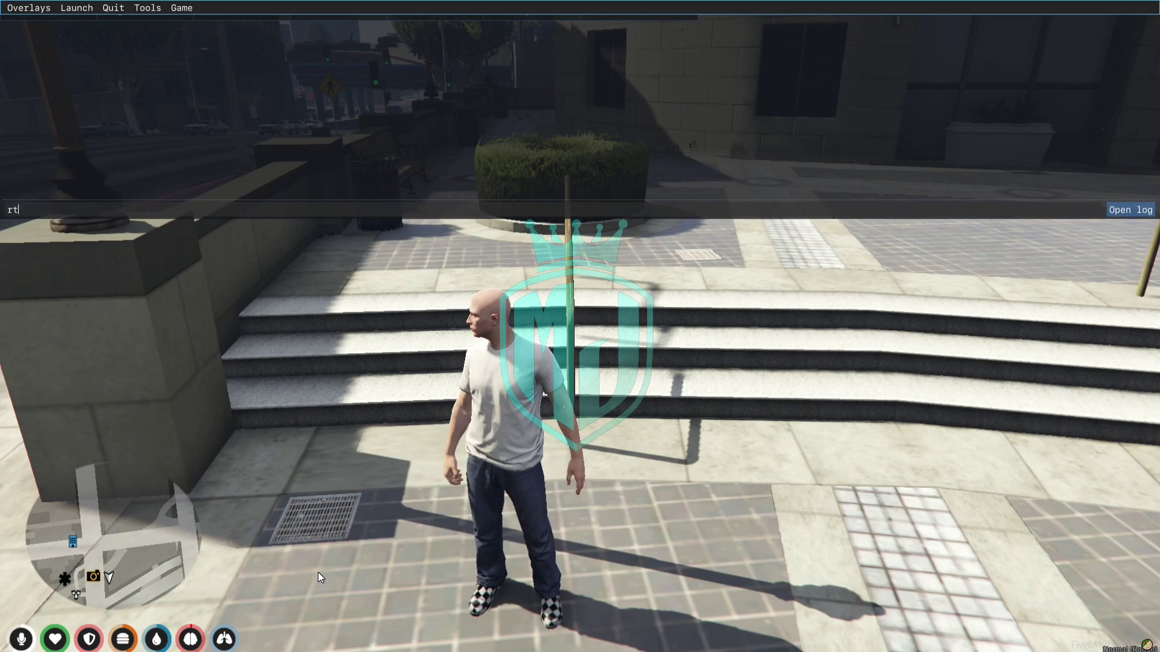
pyautogui.press('BackSpace')
pyautogui.write('efresh')
pyautogui.press('Return')
pyautogui.write('e')
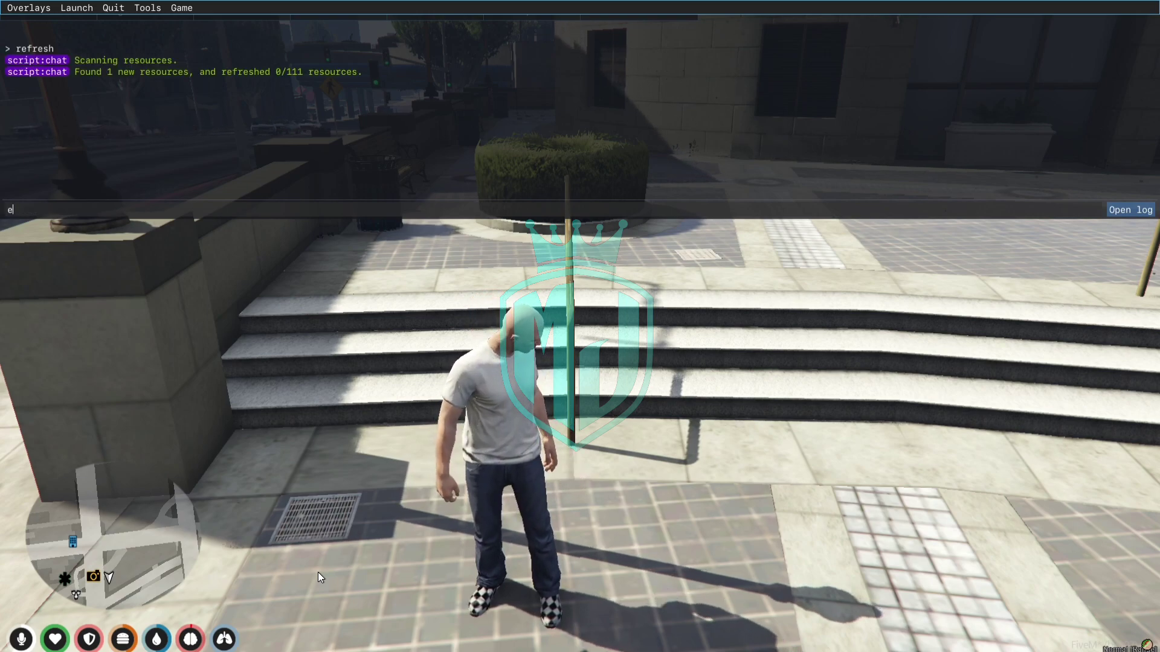
pyautogui.write('nsure wizard-blips')
pyautogui.press('Return')
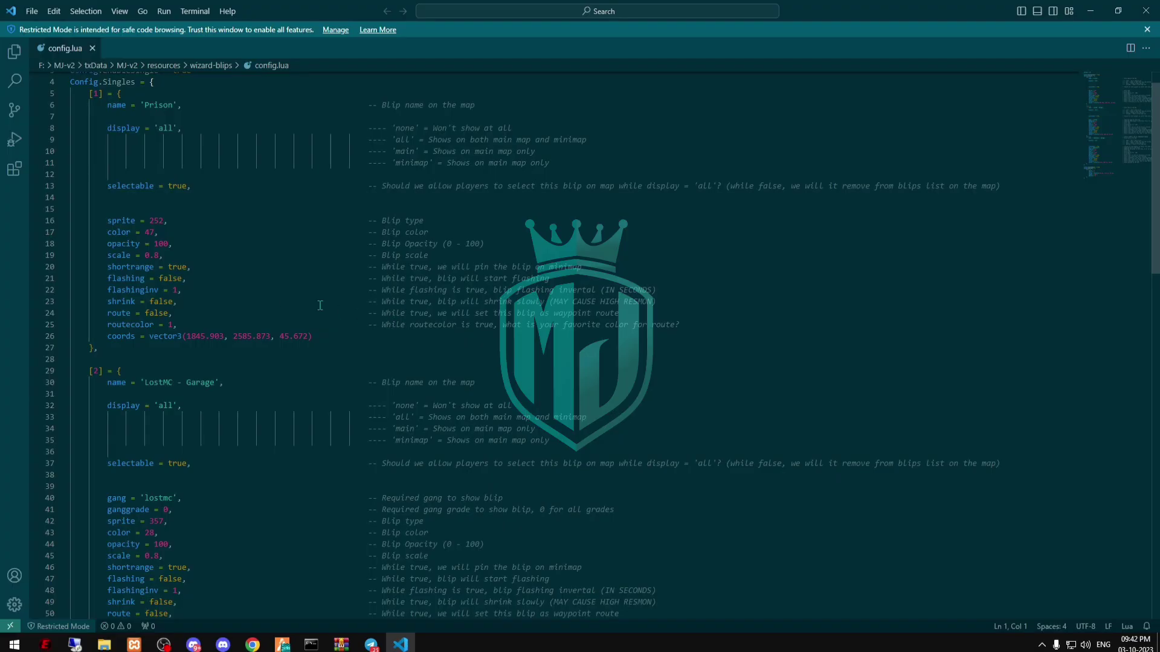
pyautogui.scroll(-8, 215, 417)
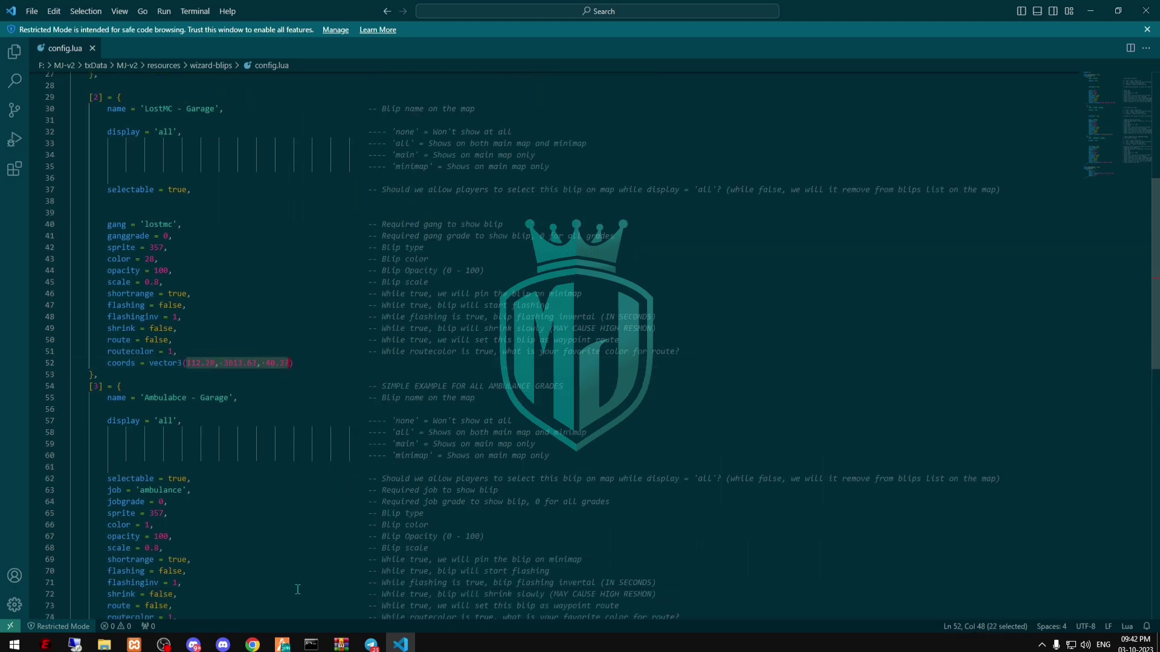
pyautogui.click(284, 645)
# Teleport via the txAdmin menu to coordinates 340, 480, 12 on the Alamo Sea shore
pyautogui.press('Escape')
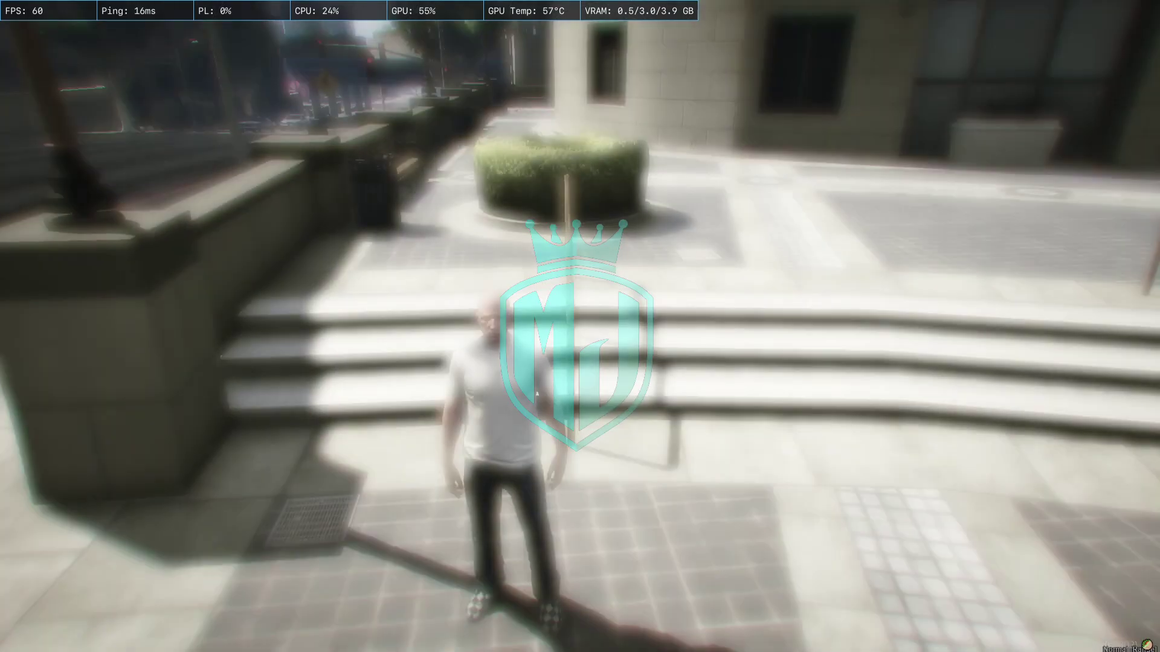
pyautogui.press('F1')
pyautogui.press('Down')
pyautogui.press('Right')
pyautogui.press('Return')
pyautogui.press('Right')
pyautogui.press('Return')
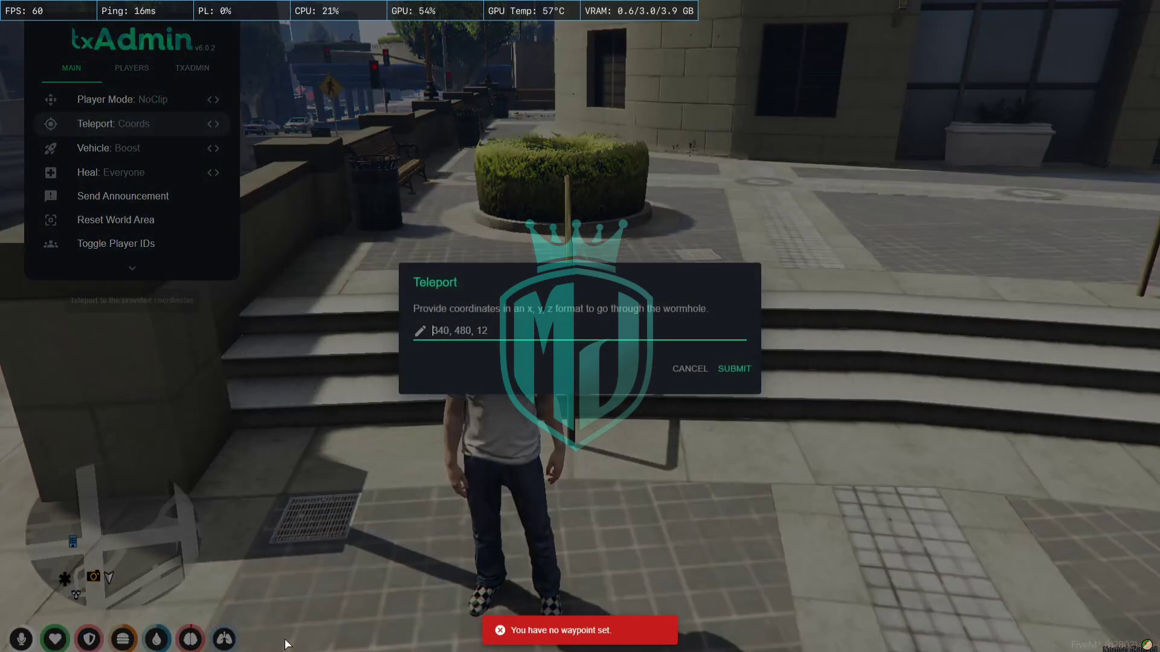
pyautogui.press('Return')
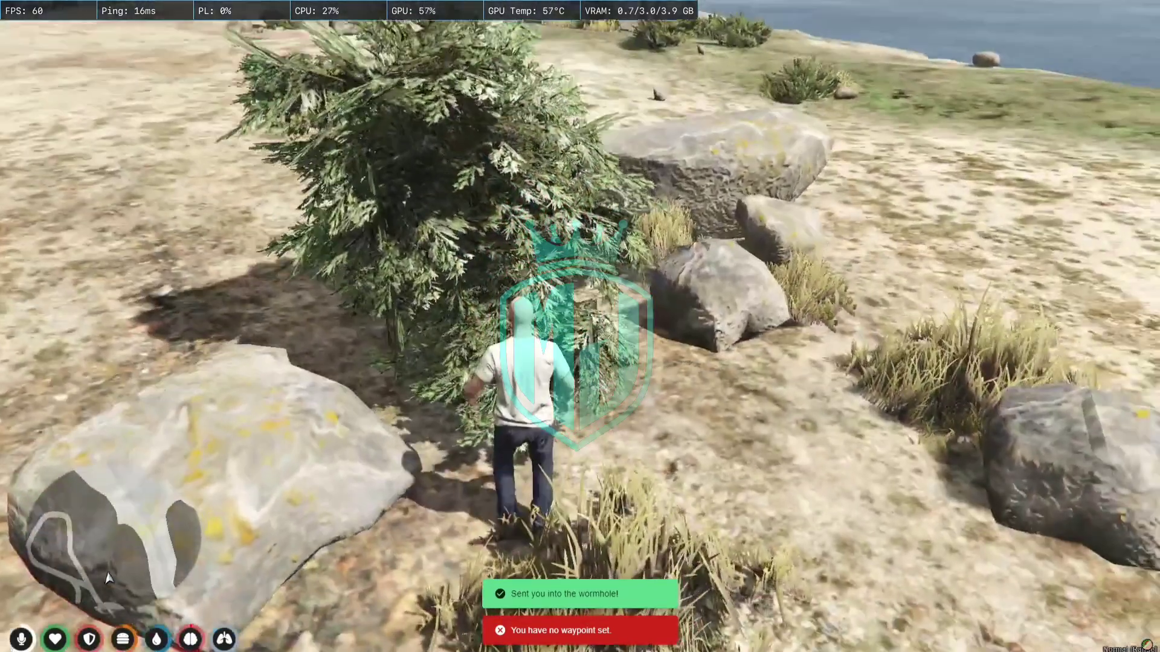
# Zoom into the world map and restart wizard-blips with ensure from the F8 console
pyautogui.press('Escape')
pyautogui.scroll(5, 656, 390)
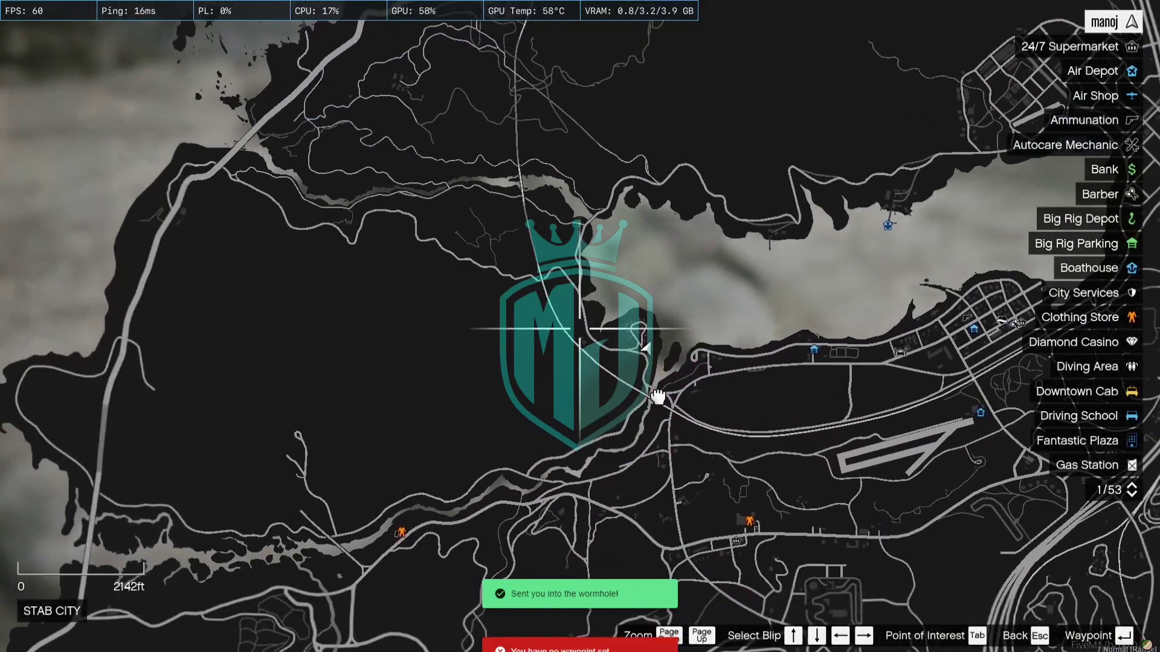
pyautogui.press('F8')
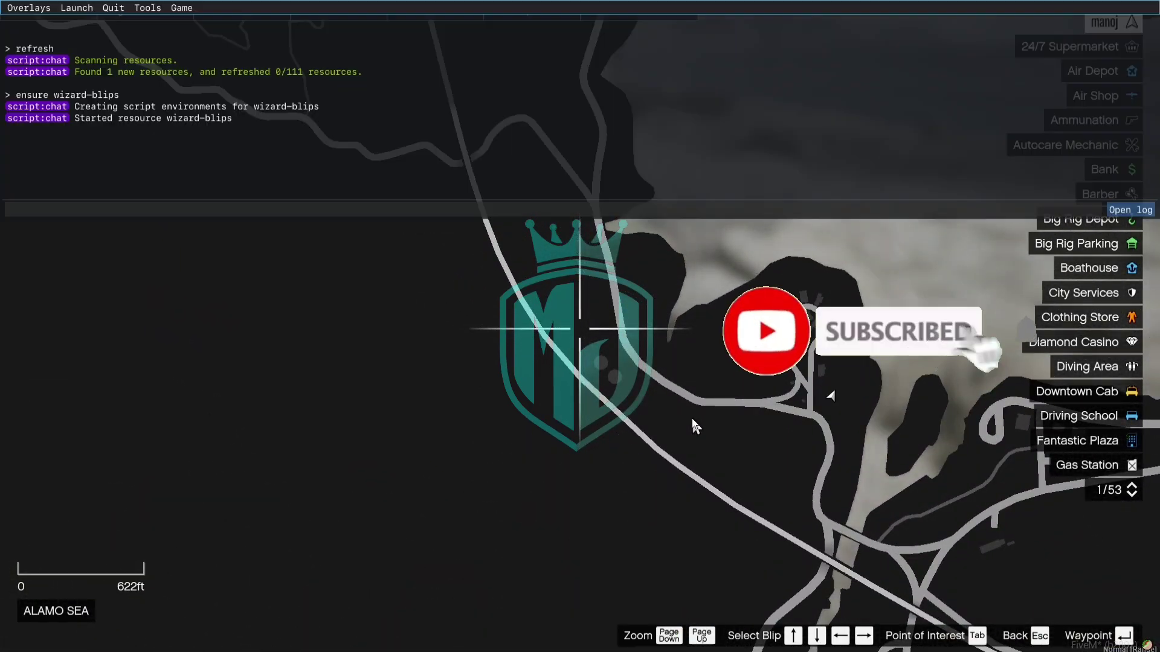
pyautogui.press('Up')
pyautogui.press('Return')
pyautogui.press('F8')
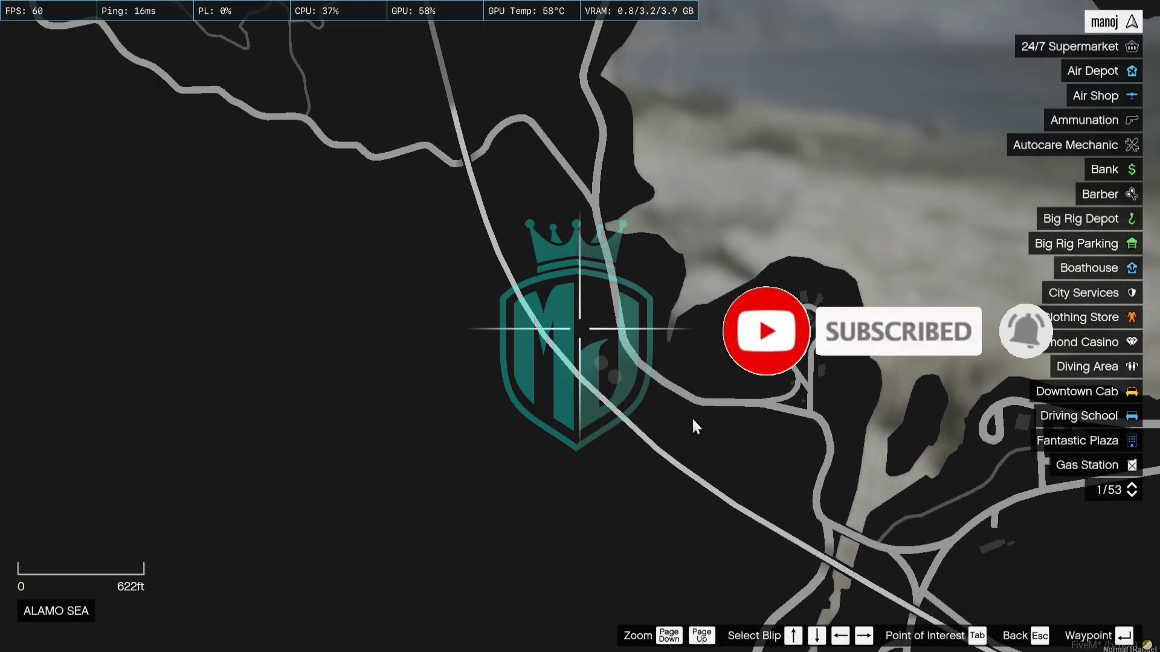
pyautogui.press('Escape')
pyautogui.press('Escape')
pyautogui.hotkey('alt', 'Tab')
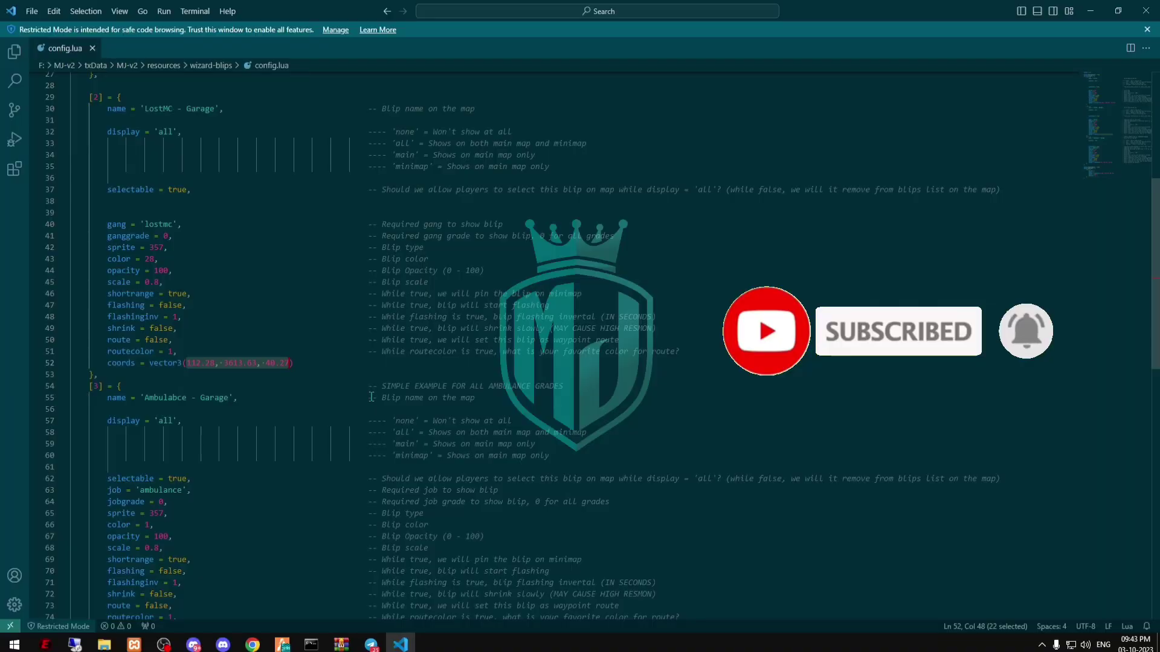
pyautogui.click(372, 351)
pyautogui.scroll(3, 374, 354)
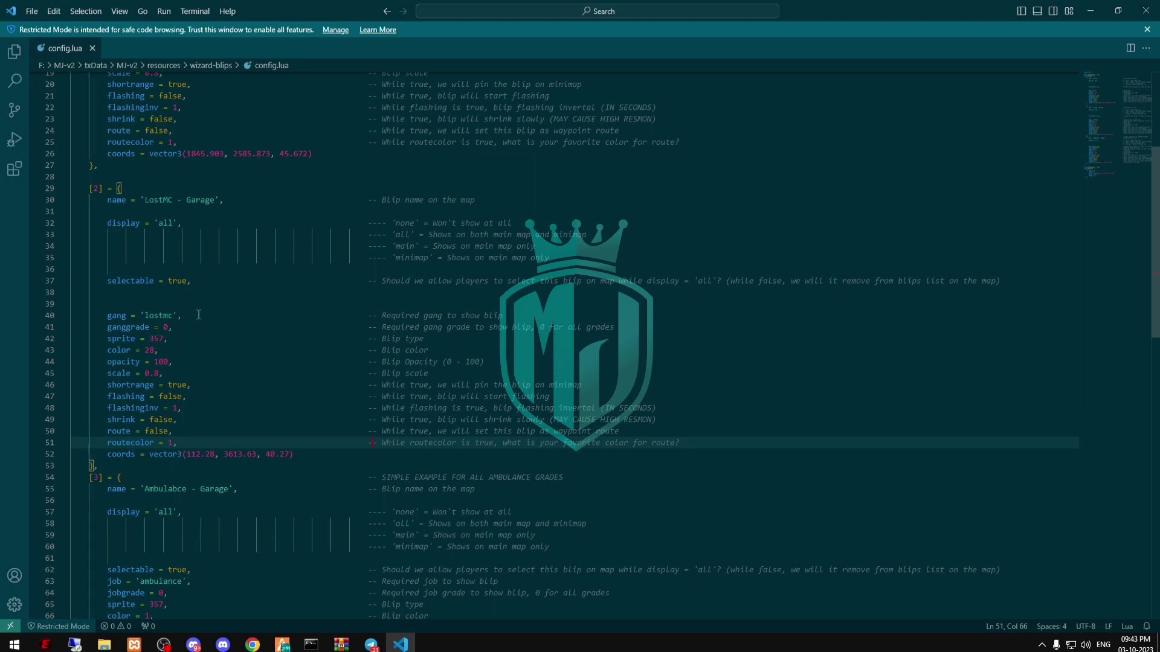
pyautogui.doubleClick(155, 314)
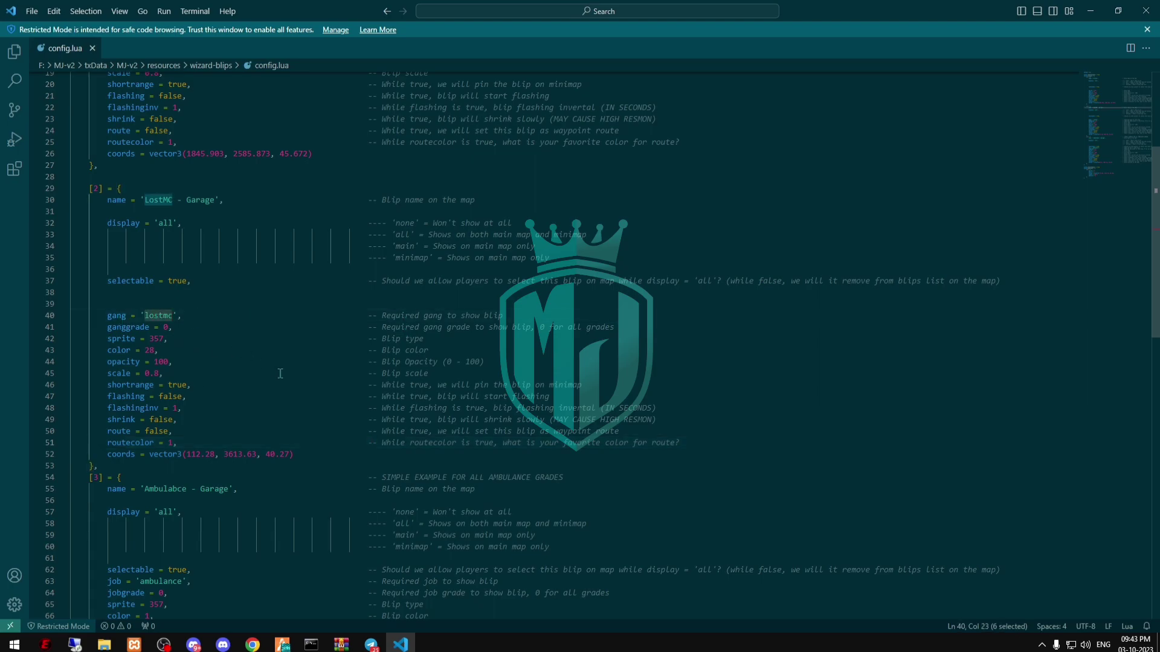
# Return to the game and join the lostmc gang with /setgang 1 lostmc 1
pyautogui.click(264, 646)
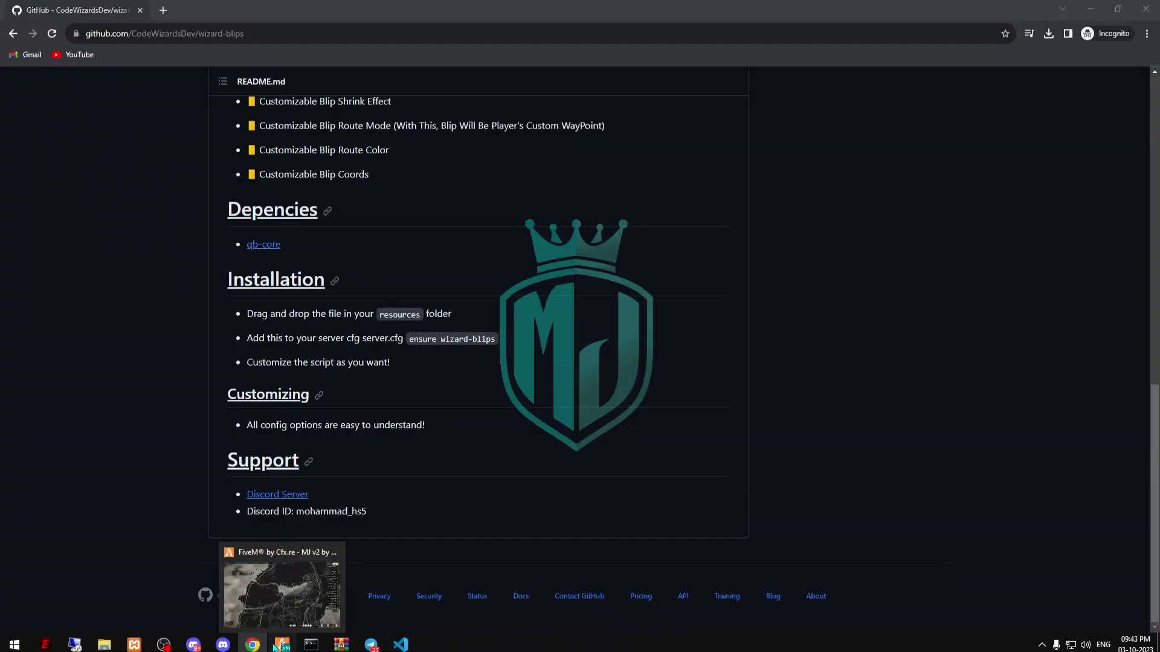
pyautogui.click(282, 645)
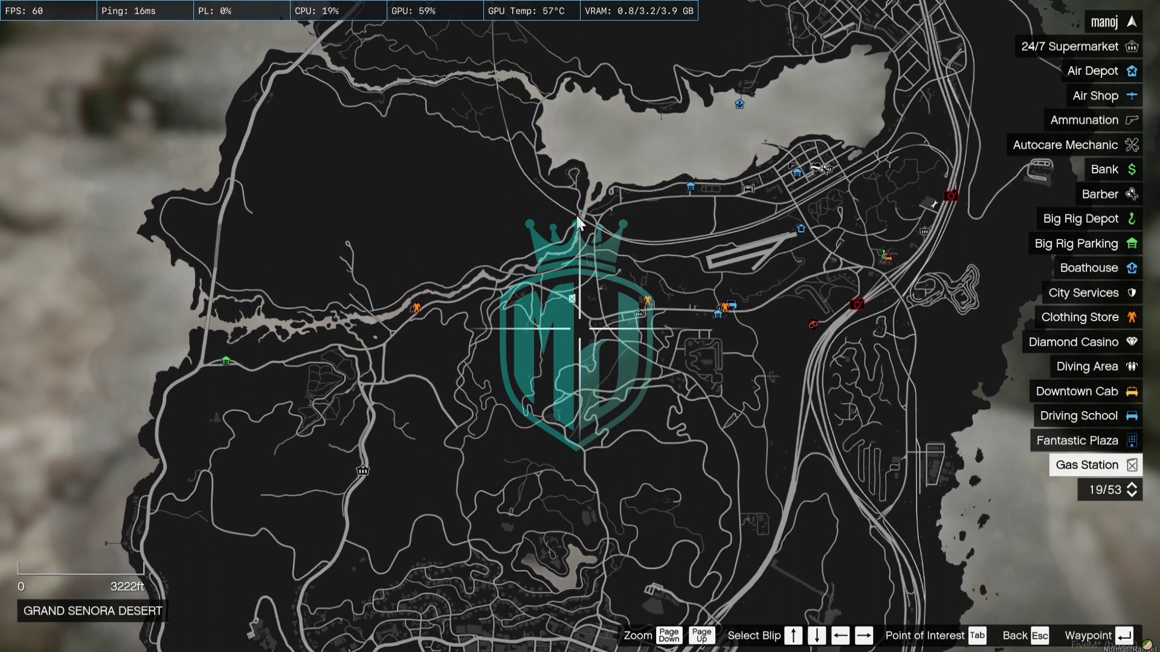
pyautogui.press('Escape')
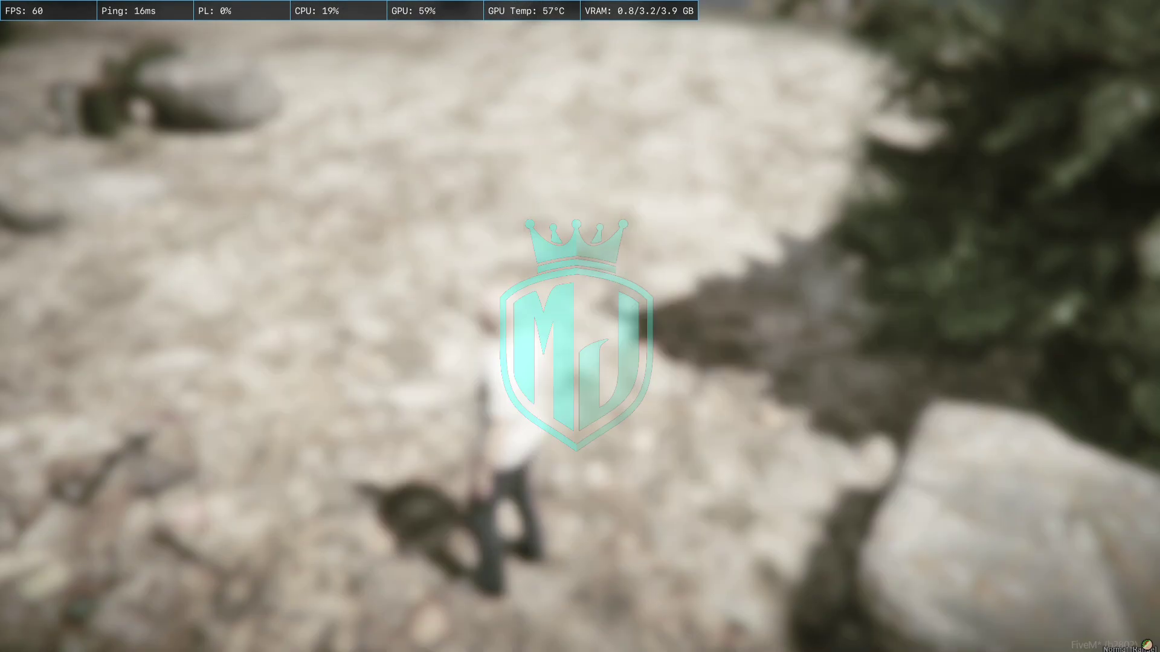
pyautogui.press('F8')
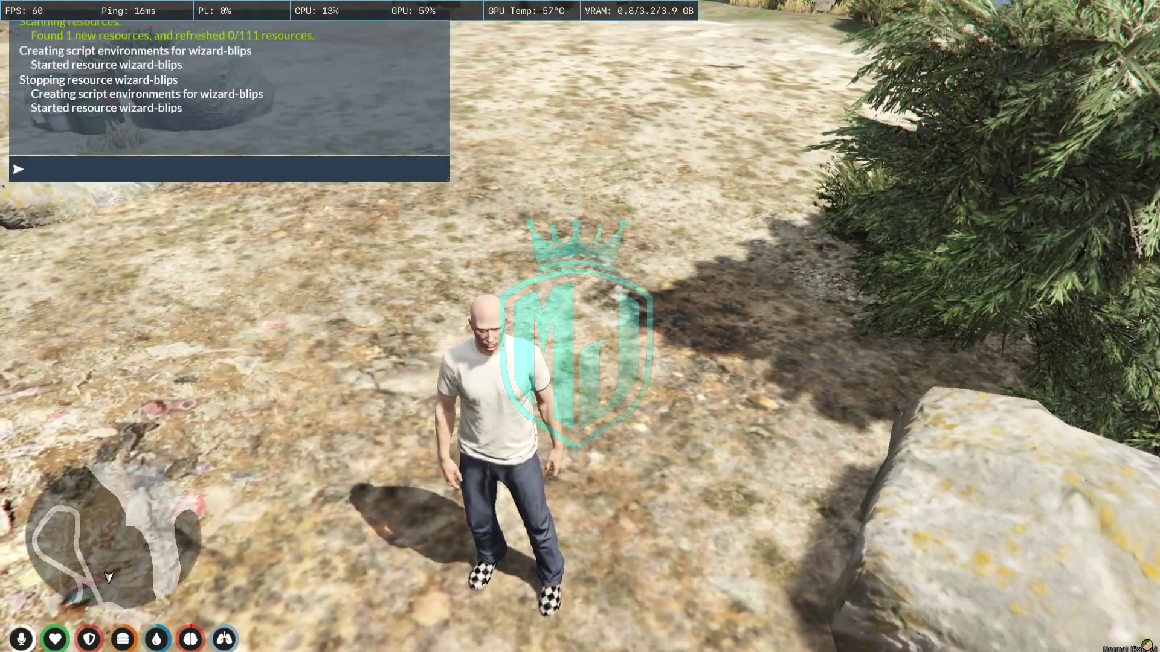
pyautogui.write('/setga')
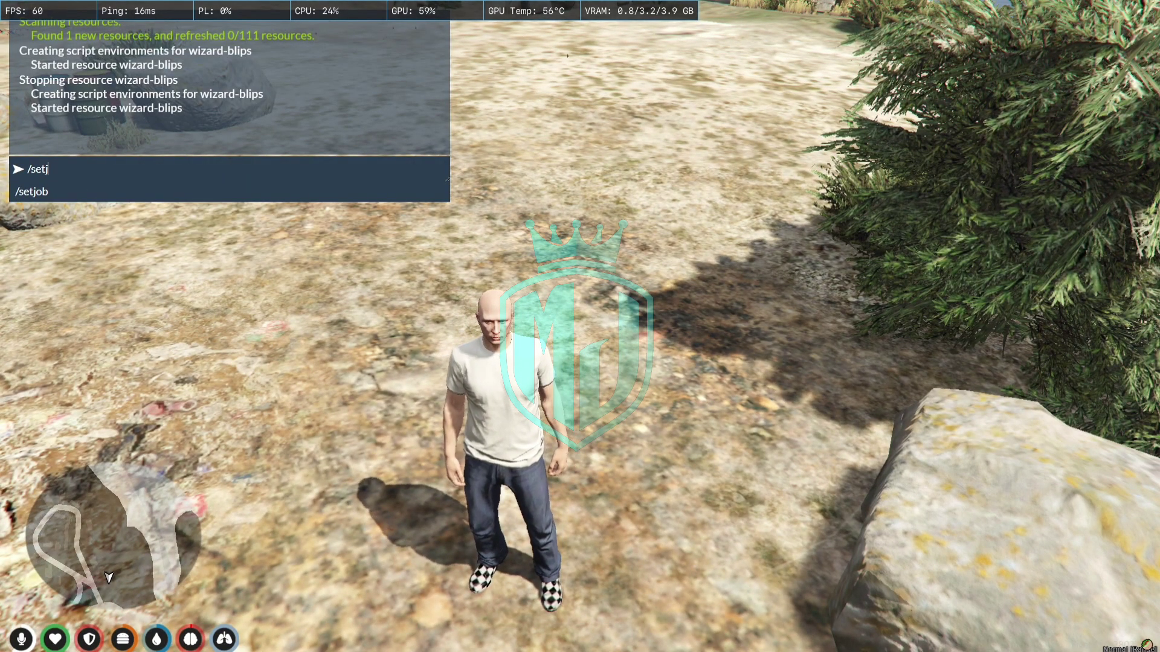
pyautogui.write('ng 1 lostmc 1')
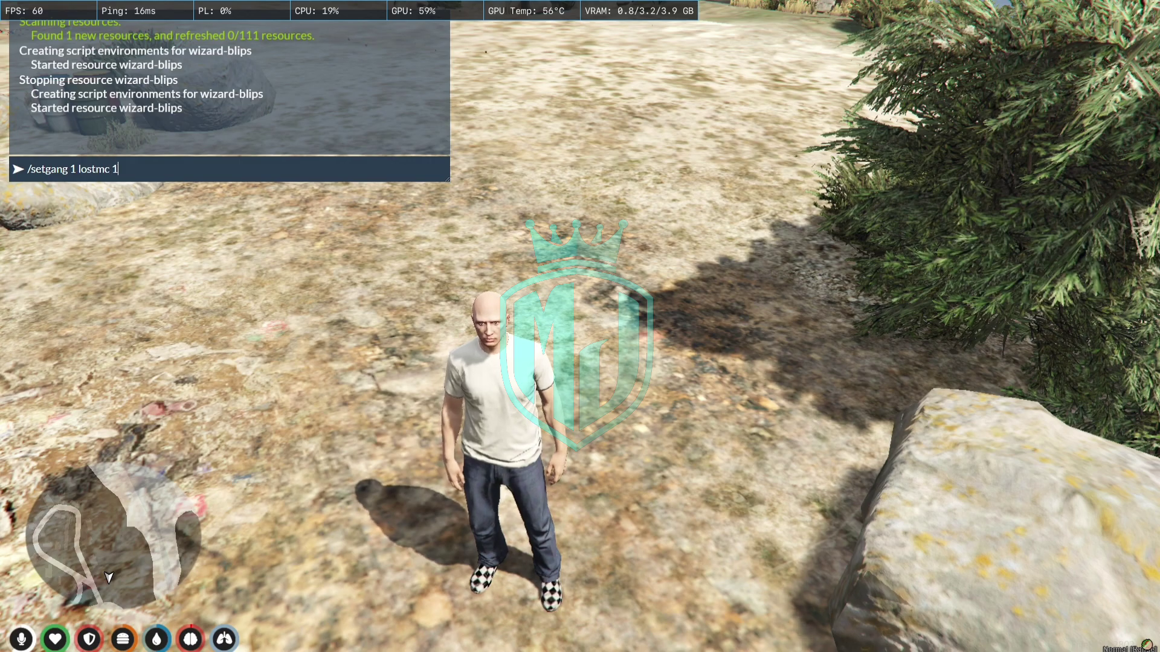
pyautogui.press('Return')
# Check the map legend for the LostMC - Garage blip, then run forward across the desert
pyautogui.press('p')
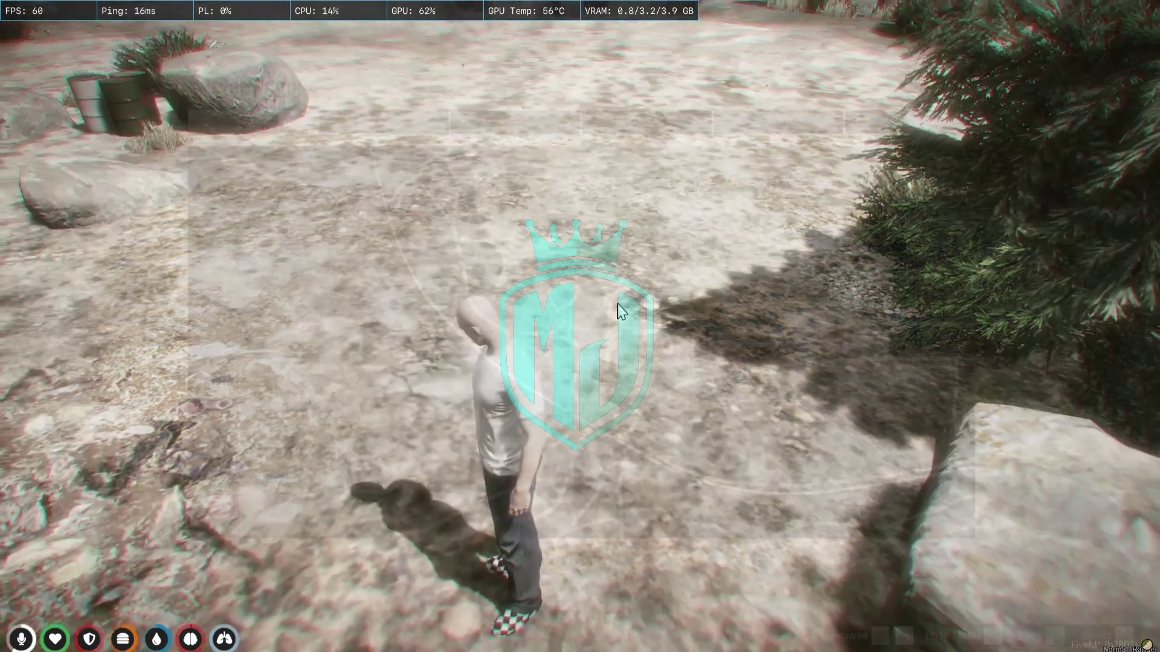
pyautogui.scroll(3, 599, 353)
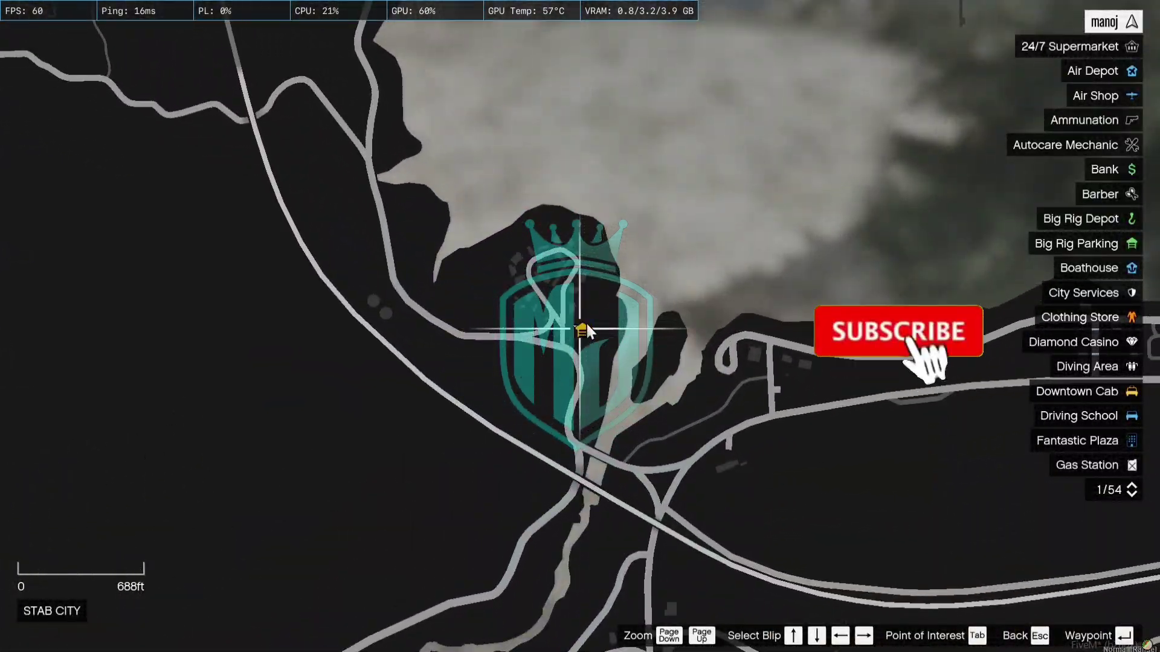
pyautogui.scroll(-2, 589, 345)
pyautogui.scroll(-1, 590, 349)
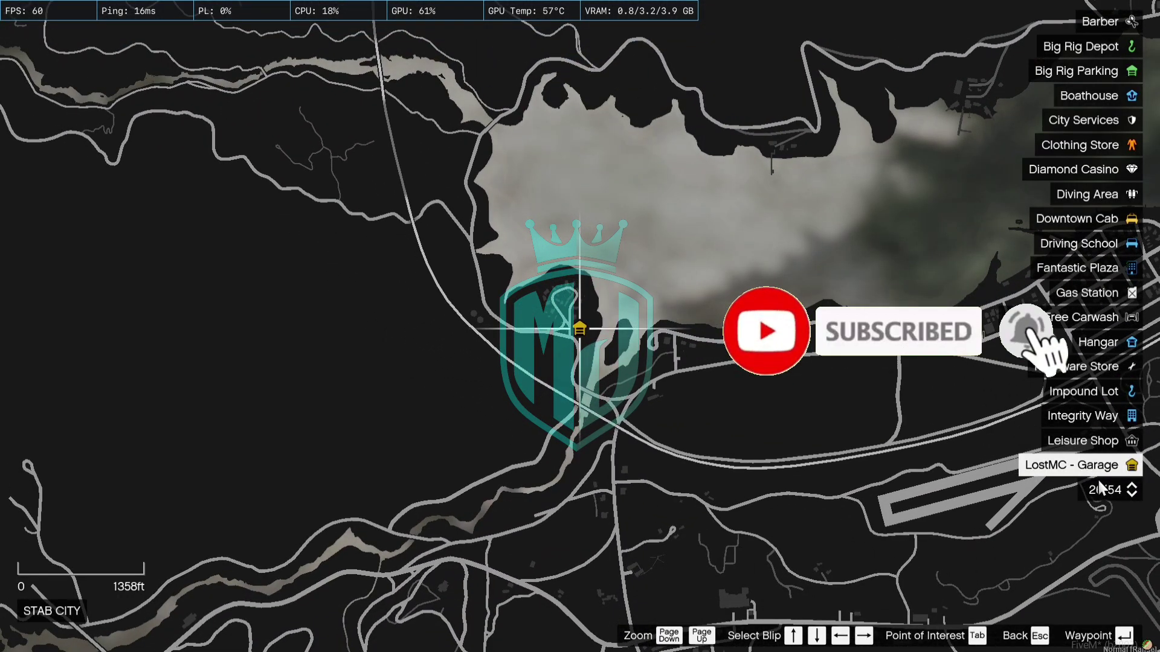
pyautogui.press('Escape')
pyautogui.press('w')
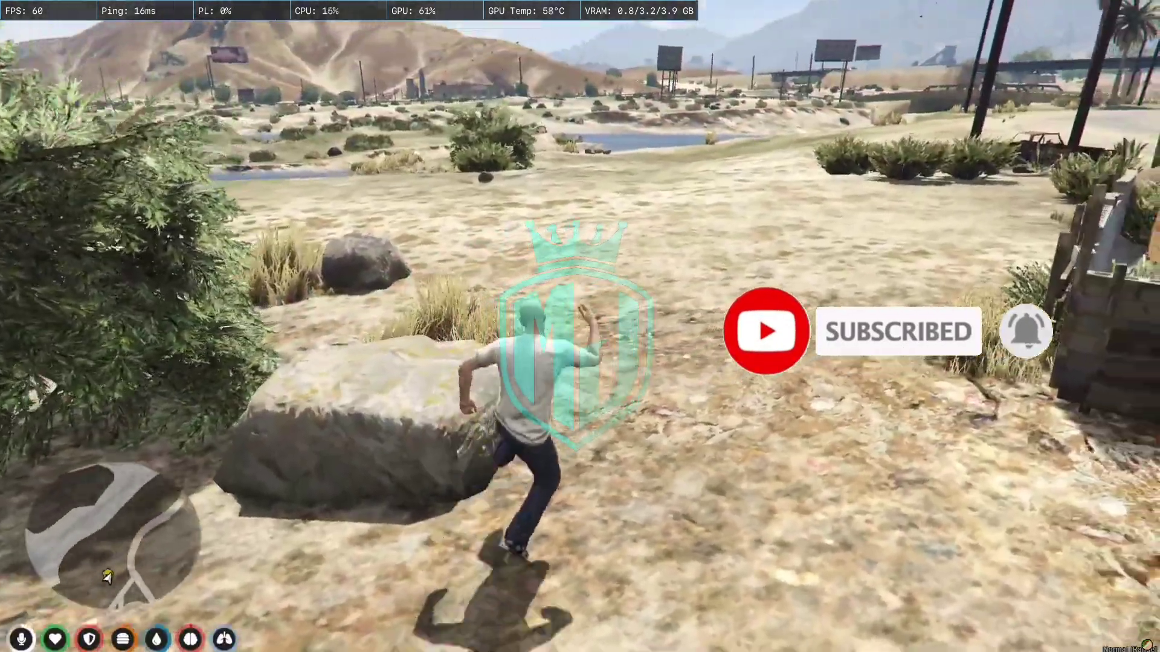
pyautogui.press('w')
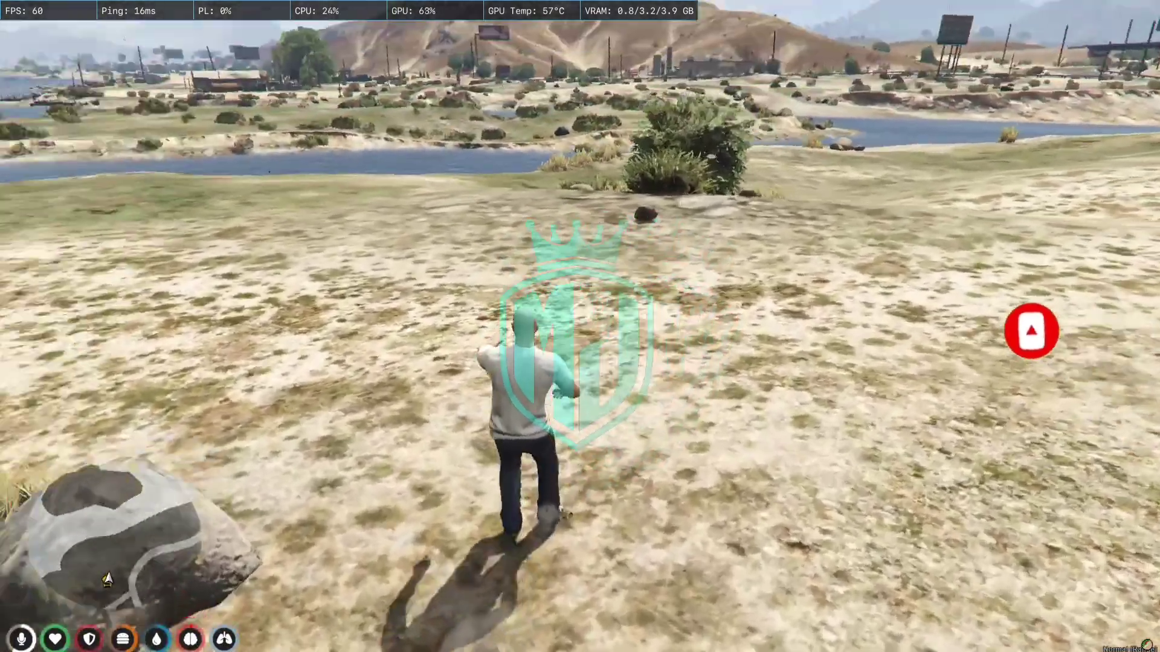
# Look up the ambulance garage coordinates 297.8, -607.31, 43.37 in config.lua and return to the game
pyautogui.press('super')
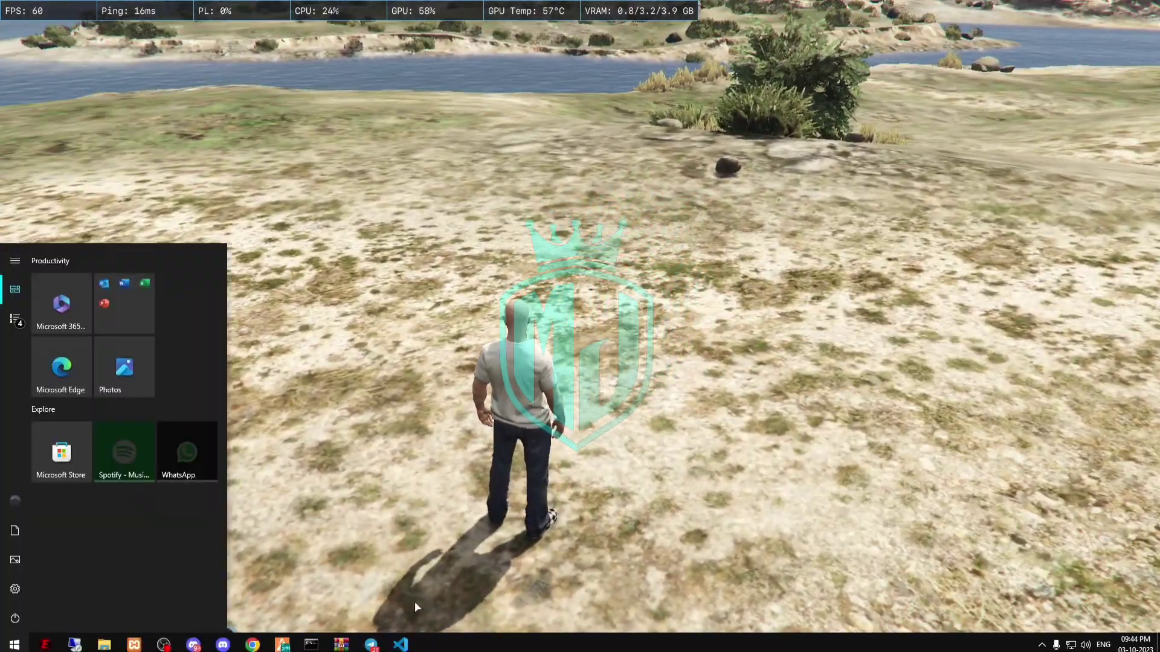
pyautogui.click(400, 645)
pyautogui.scroll(-10, 340, 336)
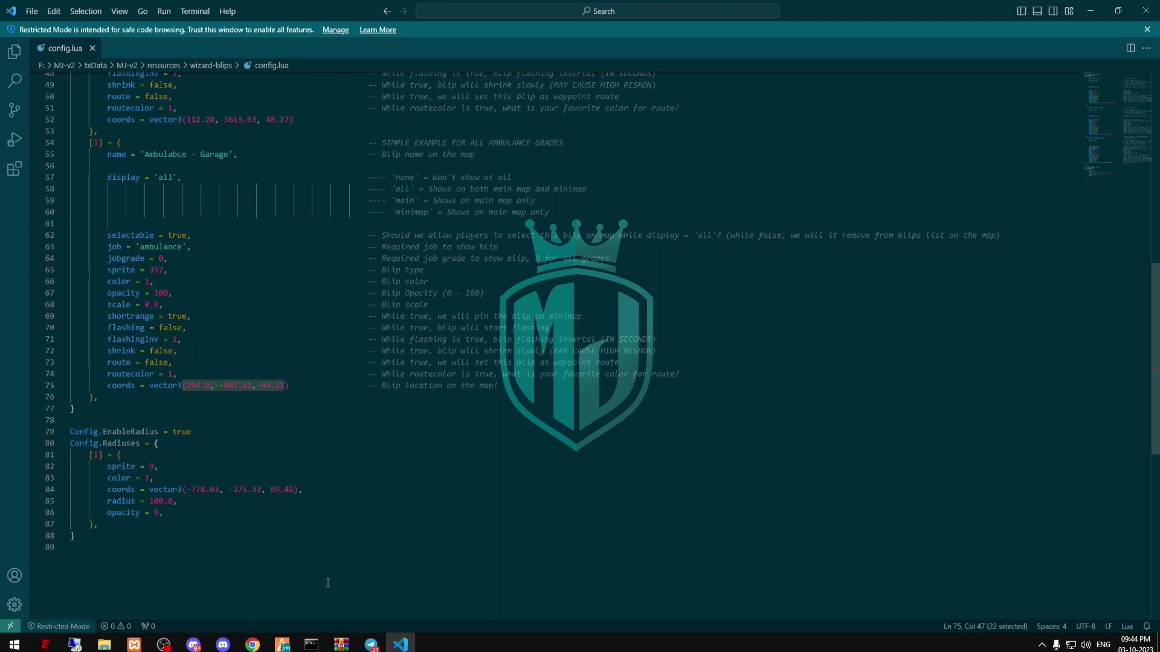
pyautogui.click(286, 646)
pyautogui.write('t/set')
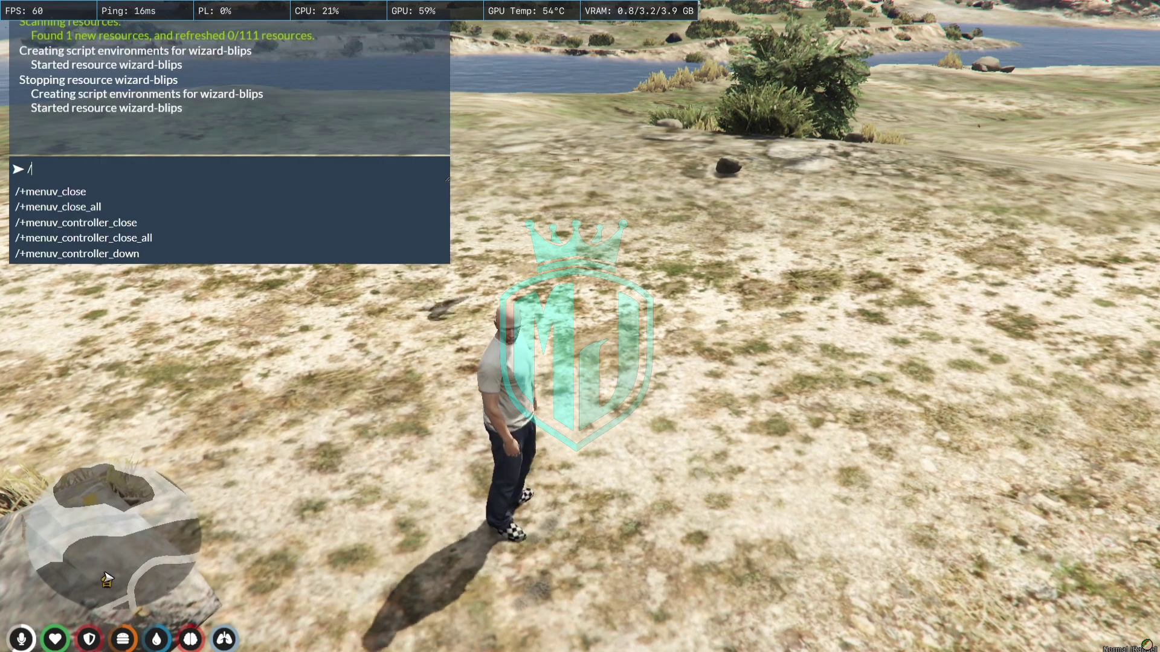
pyautogui.press('BackSpace')
pyautogui.press('BackSpace')
pyautogui.press('BackSpace')
pyautogui.press('BackSpace')
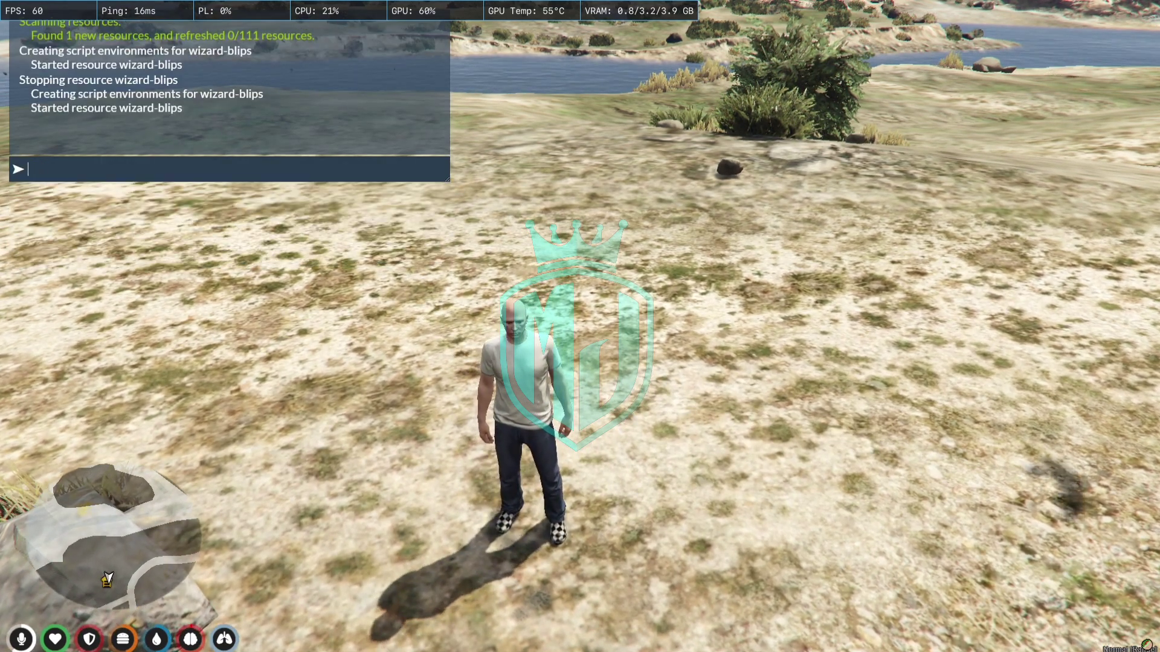
# Teleport with txAdmin to the pasted ambulance garage coordinates at Pillbox Hill Medical Center
pyautogui.press('Return')
pyautogui.press('F1')
pyautogui.press('Down')
pyautogui.press('Return')
pyautogui.hotkey('ctrl', 'v')
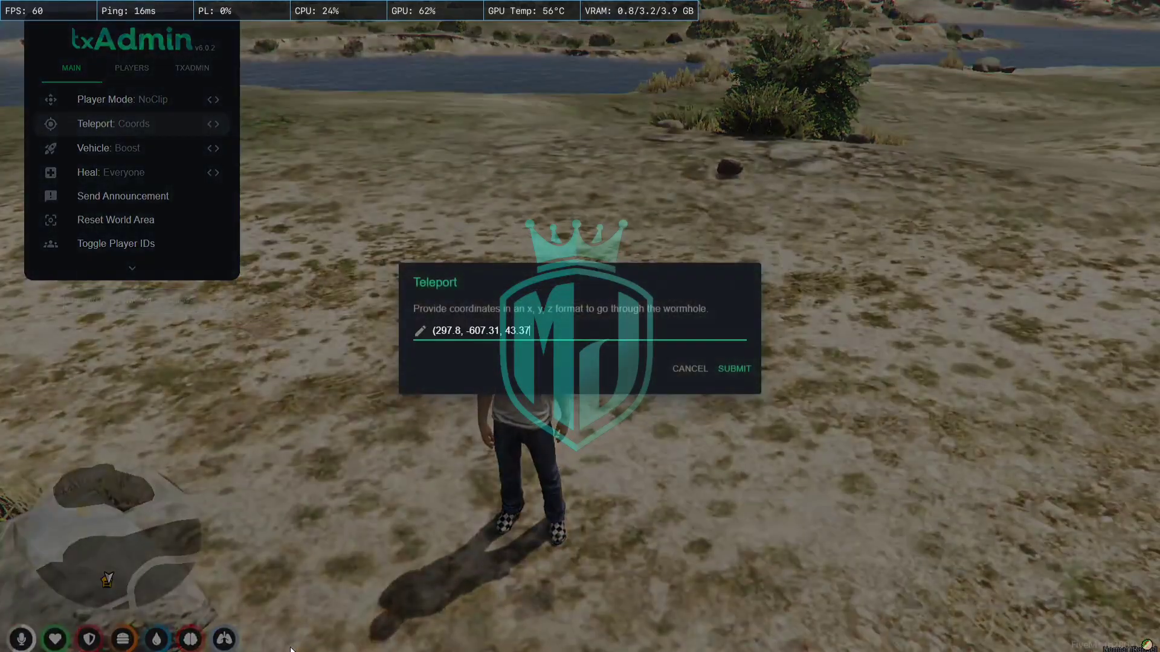
pyautogui.press('Return')
pyautogui.press('w')
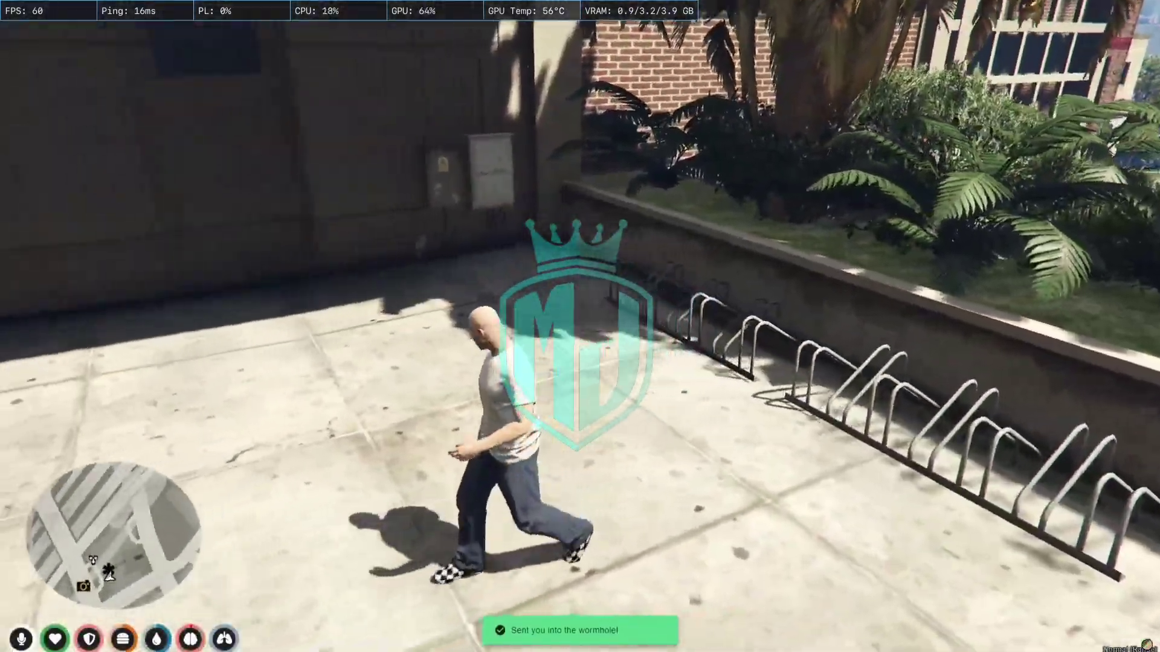
# Check the full-screen map around the hospital for blips
pyautogui.press('Escape')
pyautogui.click(588, 456)
pyautogui.scroll(5, 583, 320)
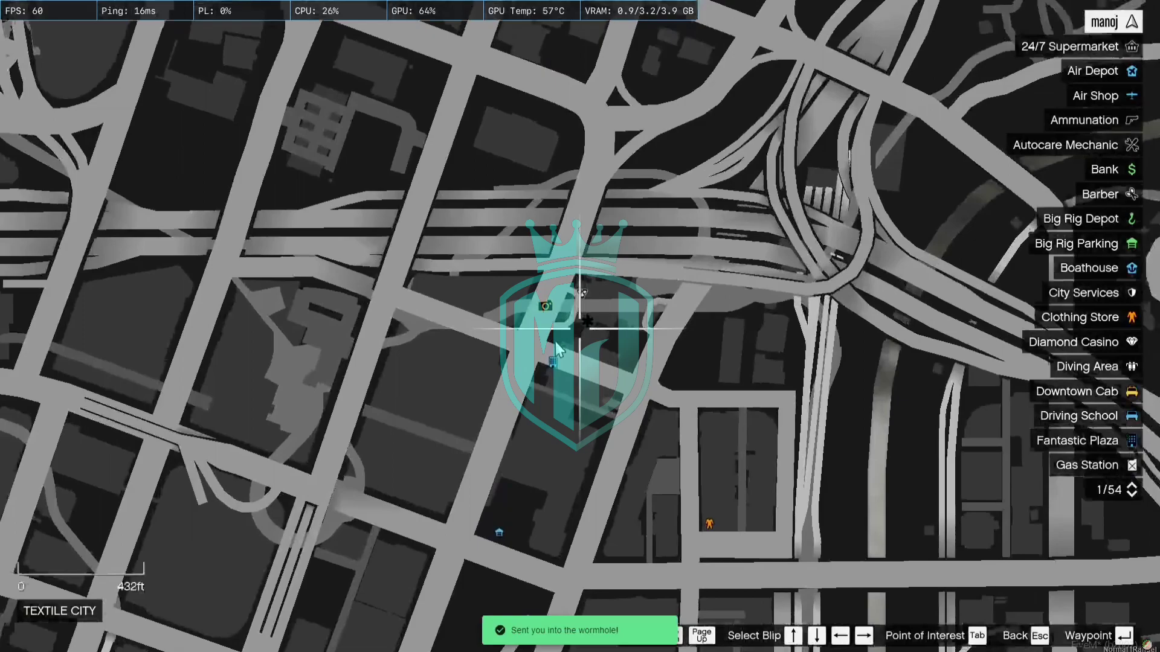
pyautogui.moveTo(583, 320)
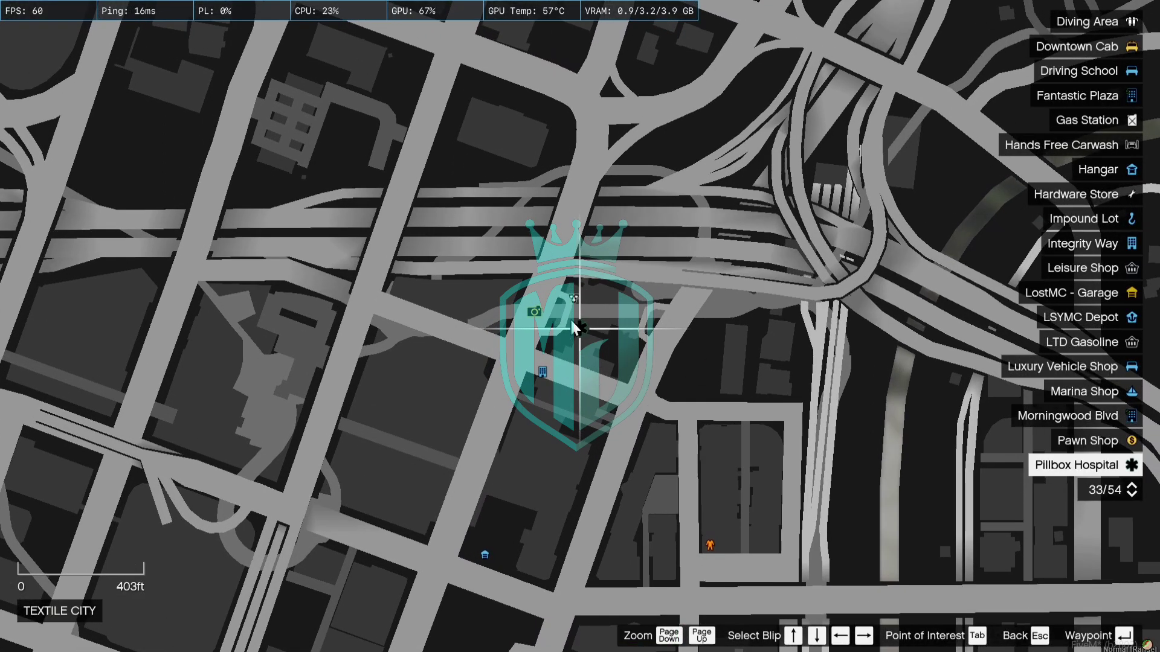
pyautogui.press('Escape')
# Assign the ambulance job with /setjob 1 ambulance in the F8 console
pyautogui.press('F8')
pyautogui.write('/')
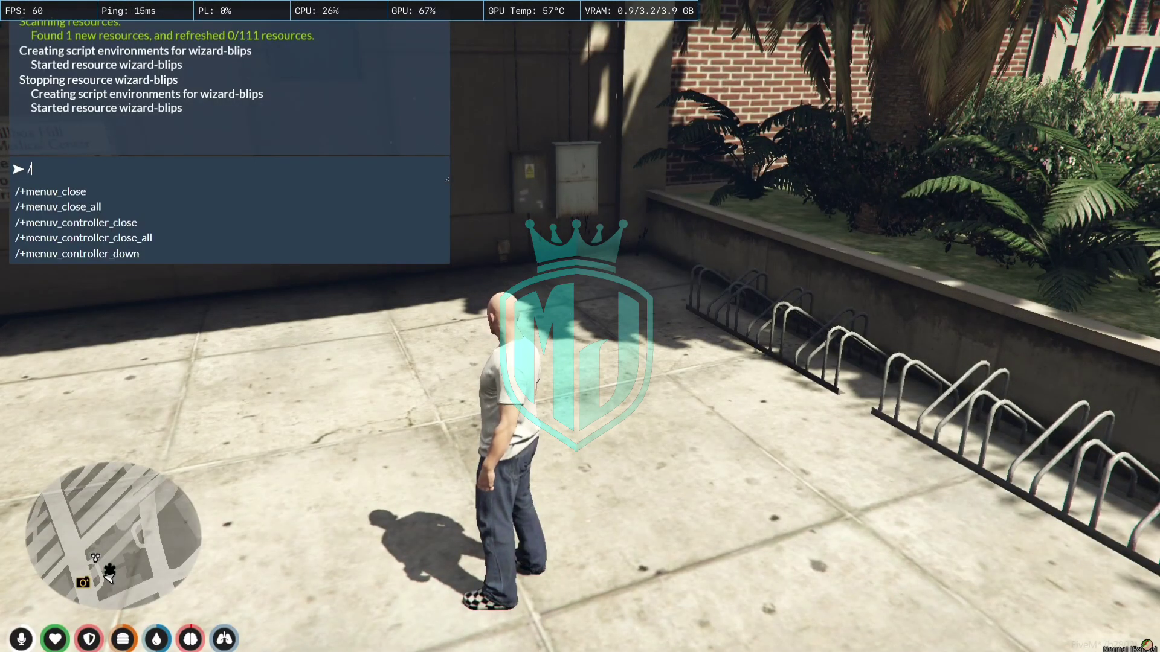
pyautogui.write('setjob 1 a')
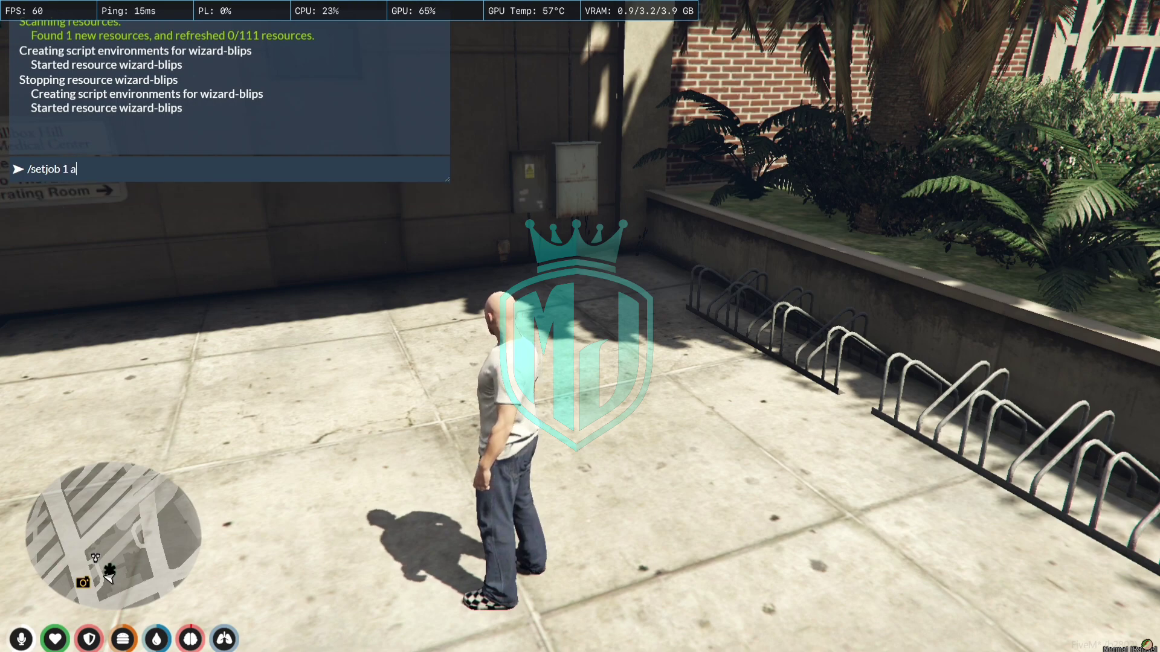
pyautogui.write('mbul')
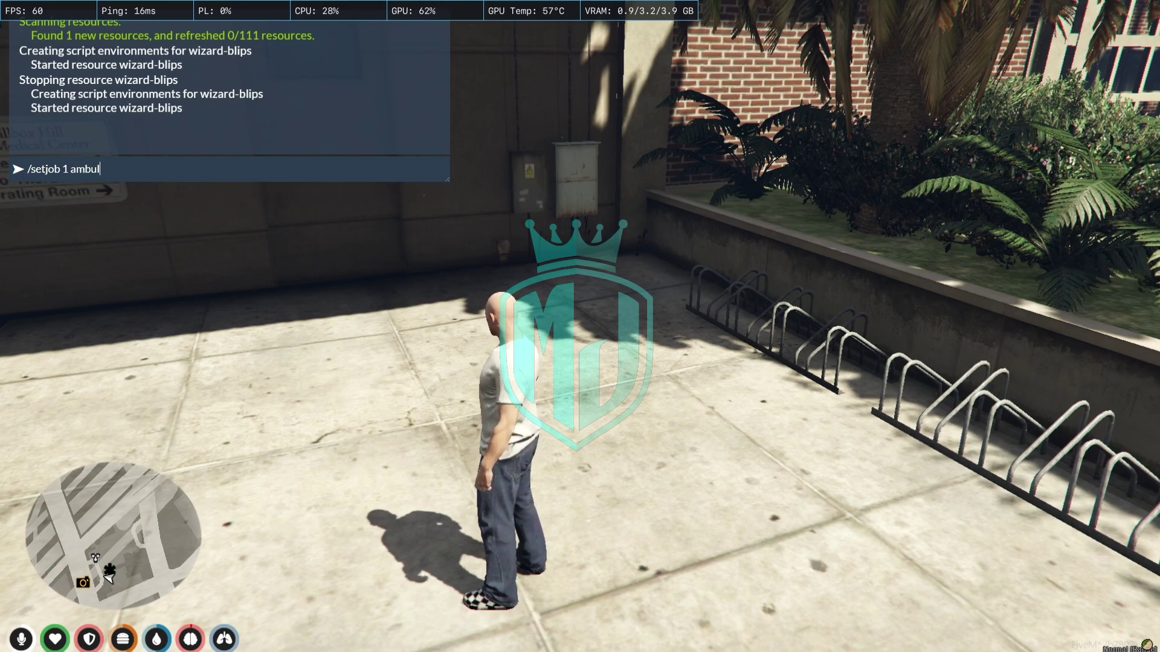
pyautogui.write('ance')
pyautogui.press('Return')
# Confirm Ambulabce - Garage in the map legend, recheck config.lua, and resume play by the hospital
pyautogui.press('Escape')
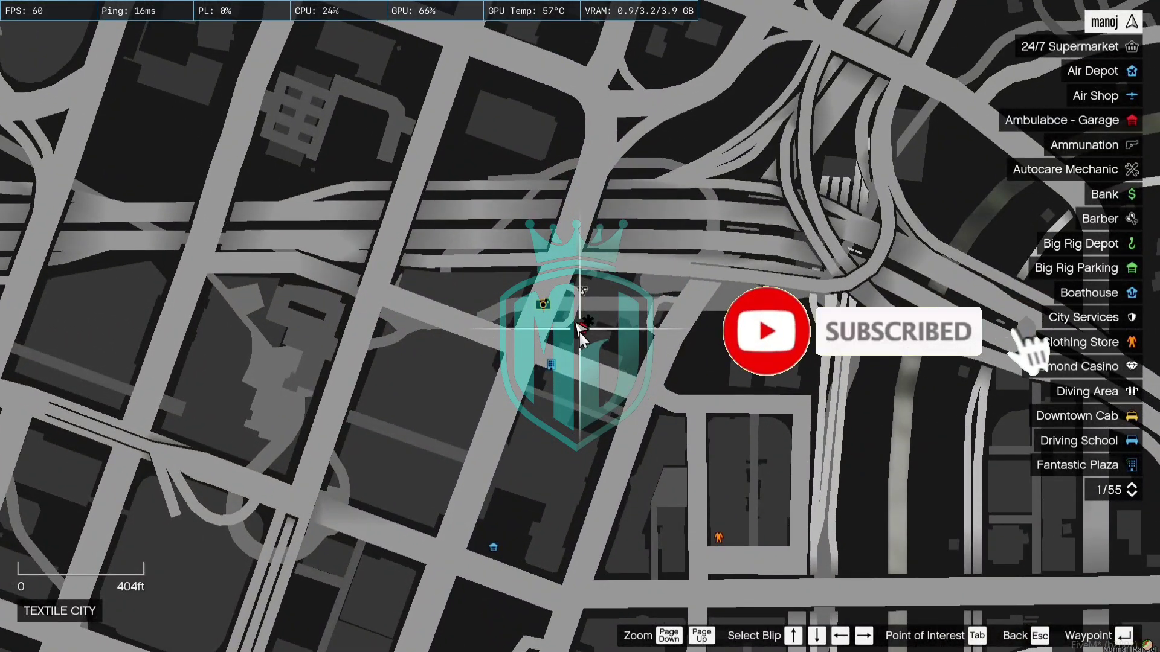
pyautogui.press('Escape')
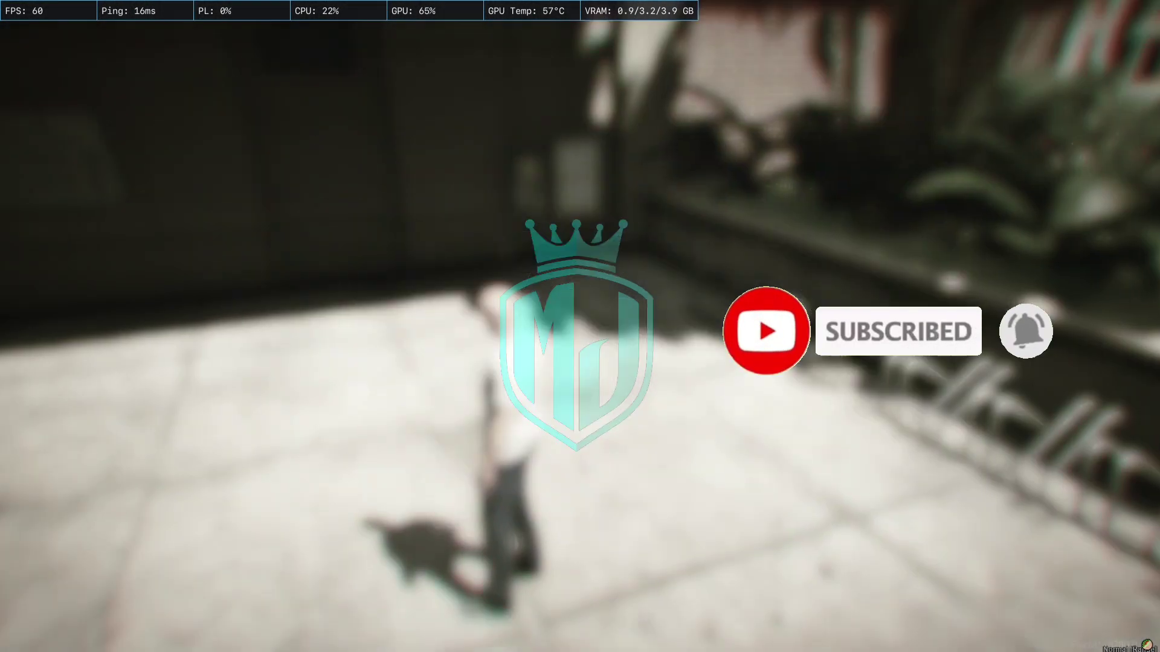
pyautogui.press('super')
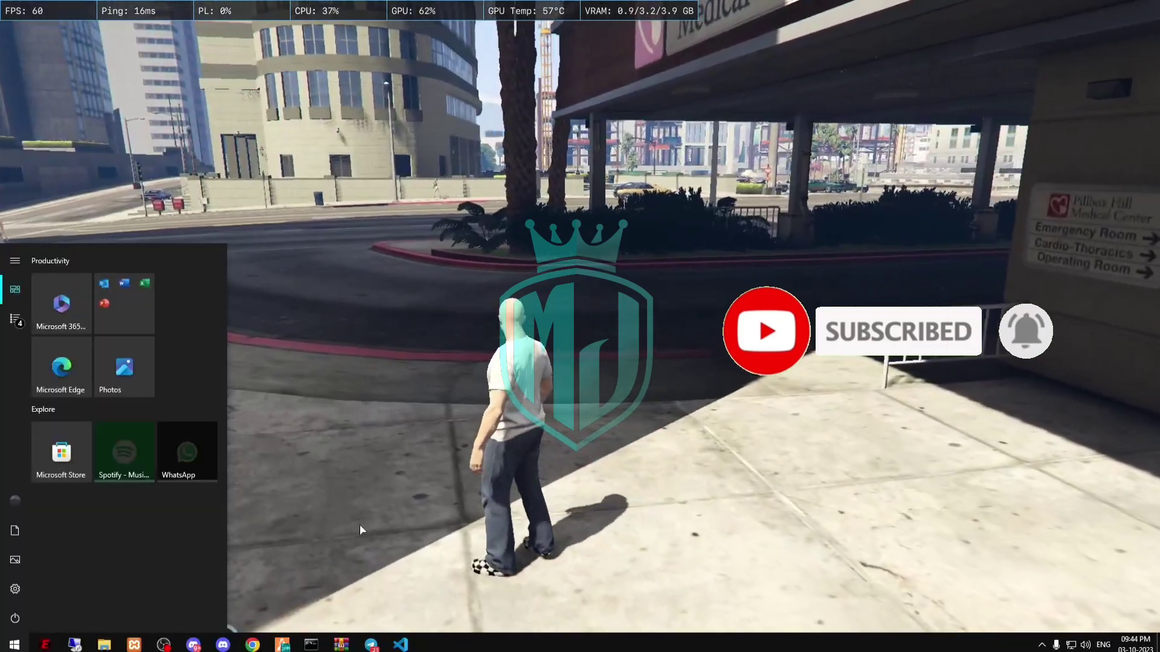
pyautogui.click(399, 643)
pyautogui.scroll(-4, 302, 382)
pyautogui.scroll(10, 313, 416)
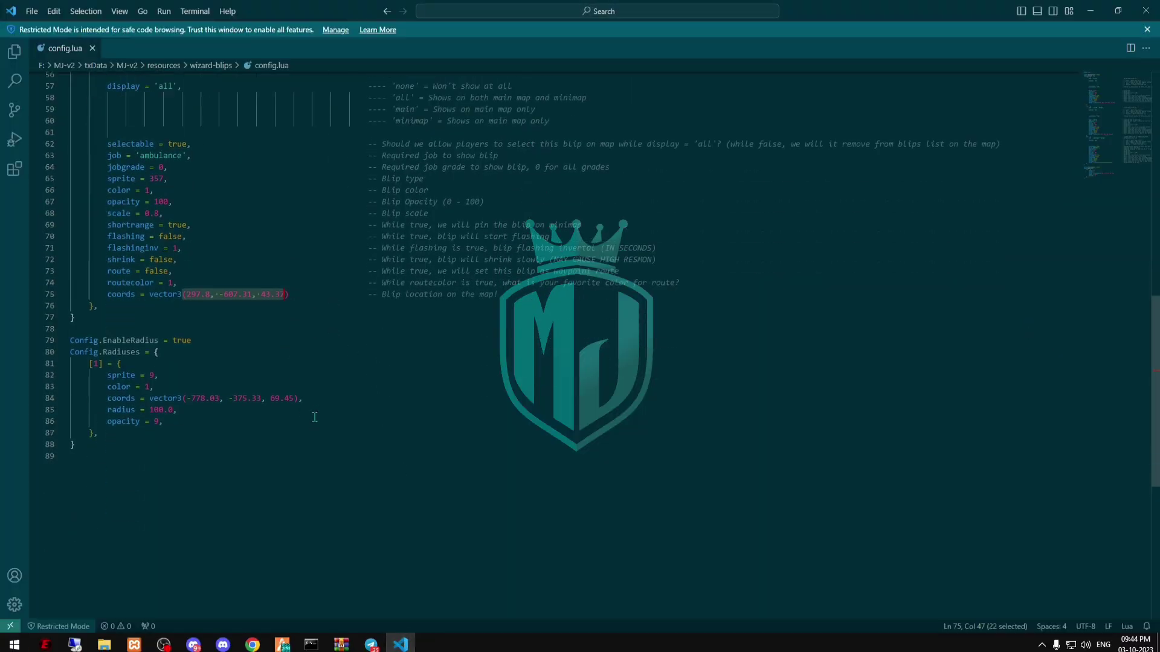
pyautogui.scroll(10, 396, 448)
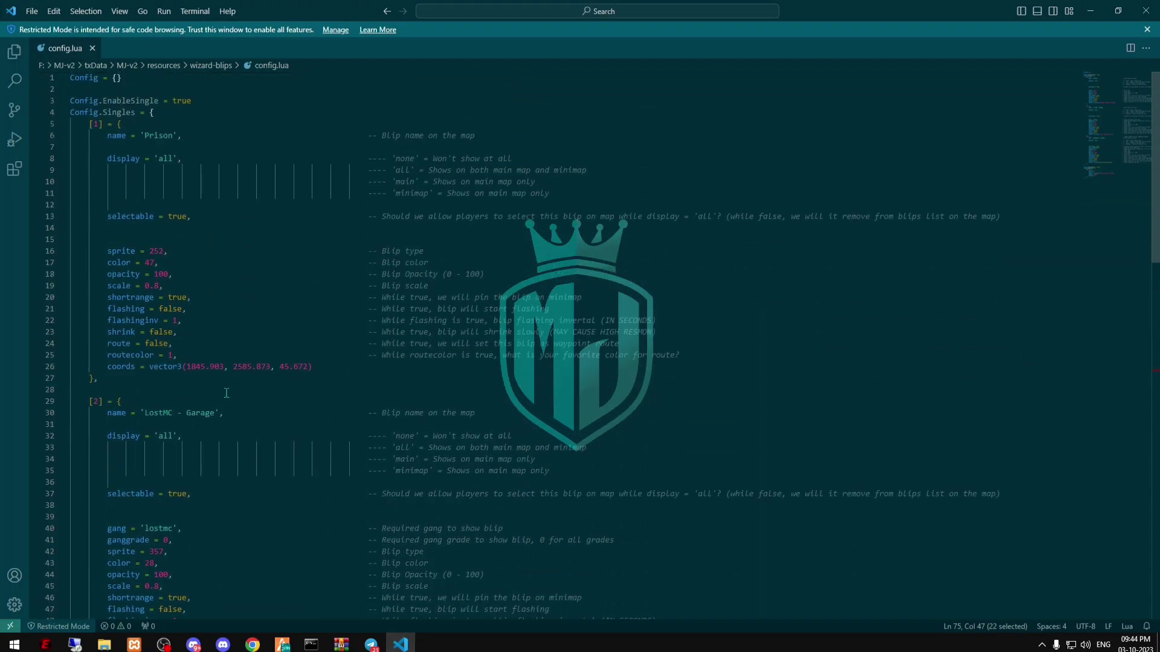
pyautogui.click(279, 644)
pyautogui.press('a')
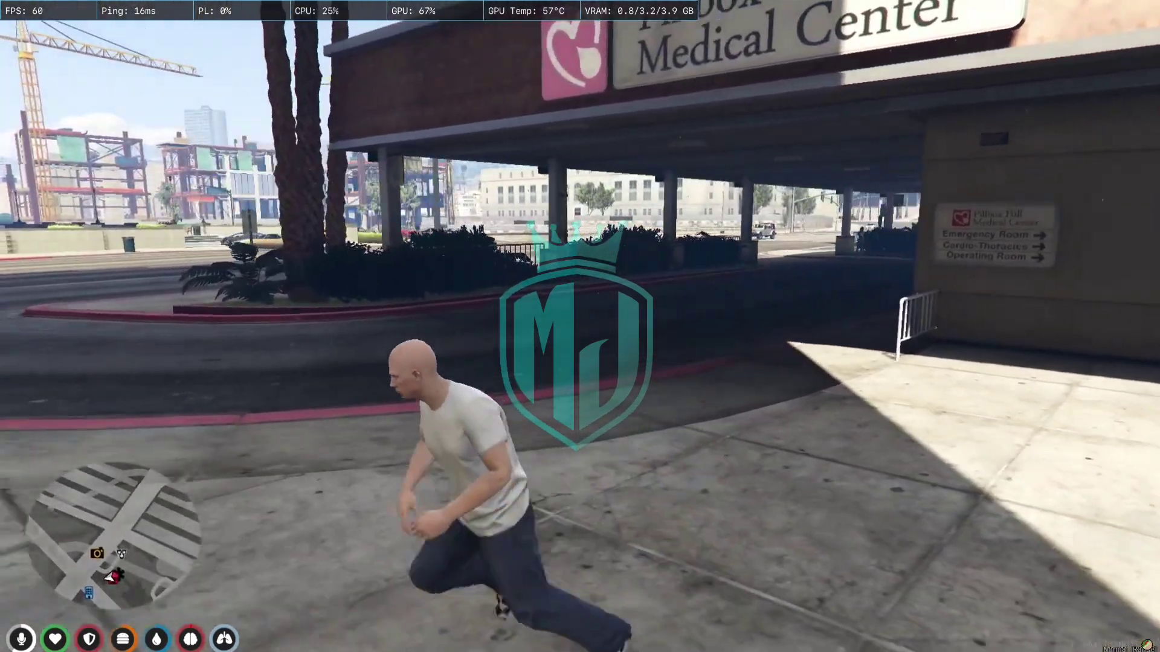